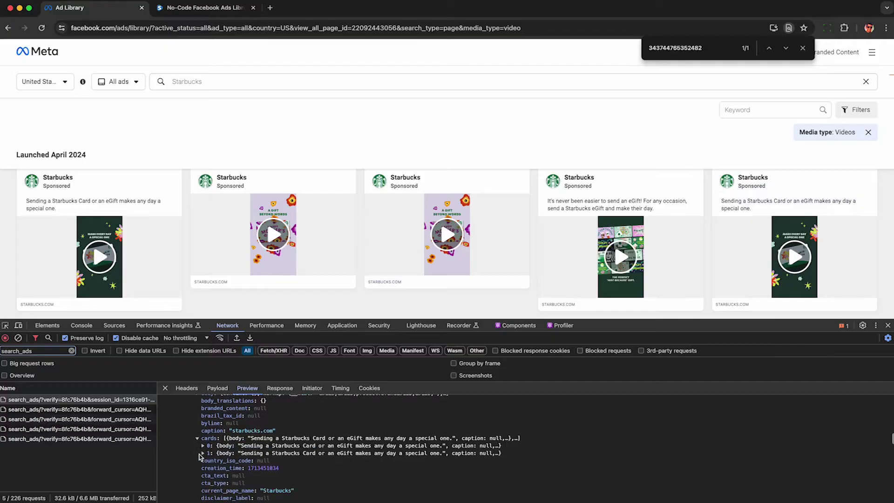
# - Expand the first card in the response and search the page for its body text
pyautogui.click(203, 445)
pyautogui.moveTo(232, 453); pyautogui.dragTo(435, 454)
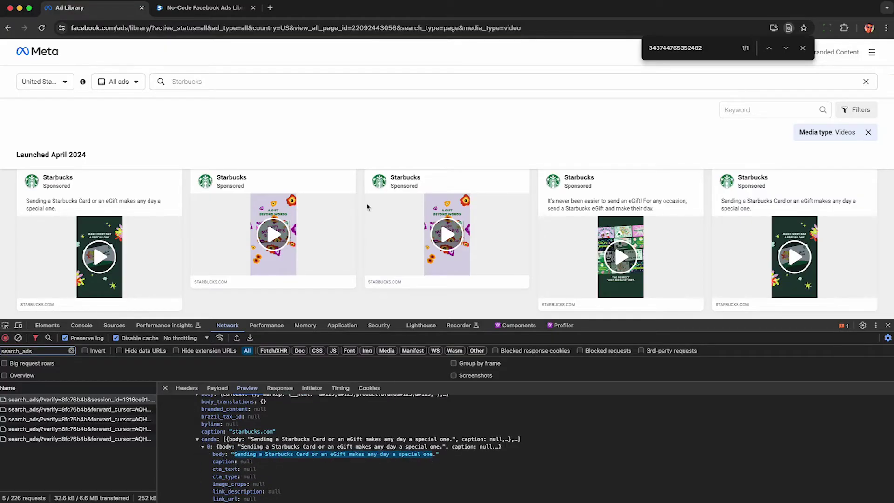
pyautogui.press('super+f')
pyautogui.write('Sending a Starbucks Card or an eGift makes any day a special one')
pyautogui.scroll(-1, 55, 208)
pyautogui.scroll(-3, 261, 464)
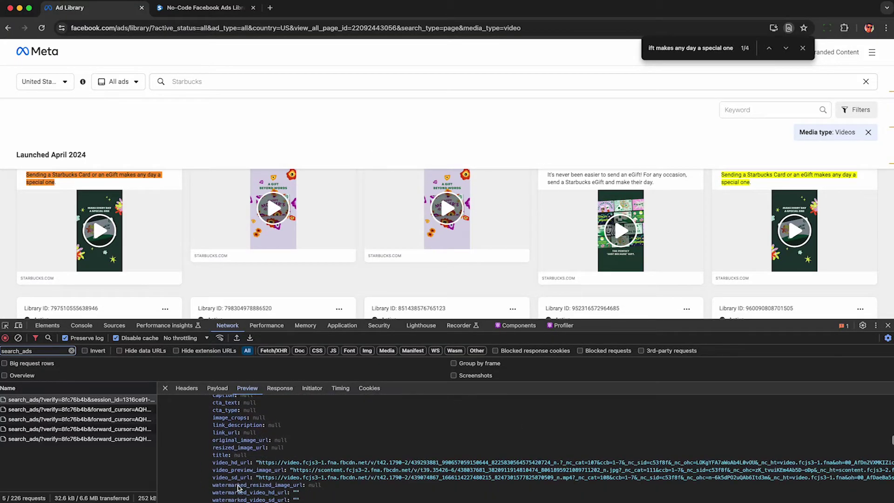
# - Copy the card's video_hd_url link and paste it as the editor's second line
pyautogui.moveTo(261, 464); pyautogui.dragTo(562, 467)
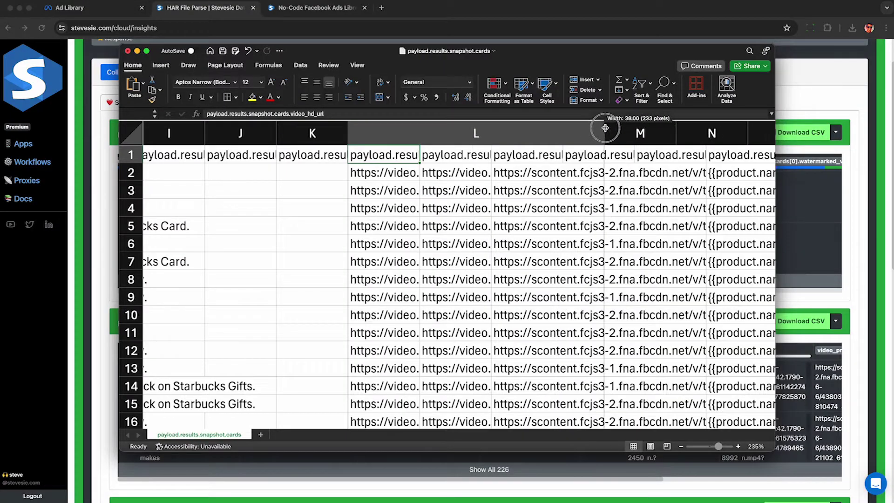
pyautogui.moveTo(620, 134); pyautogui.dragTo(724, 134)
pyautogui.click(529, 138)
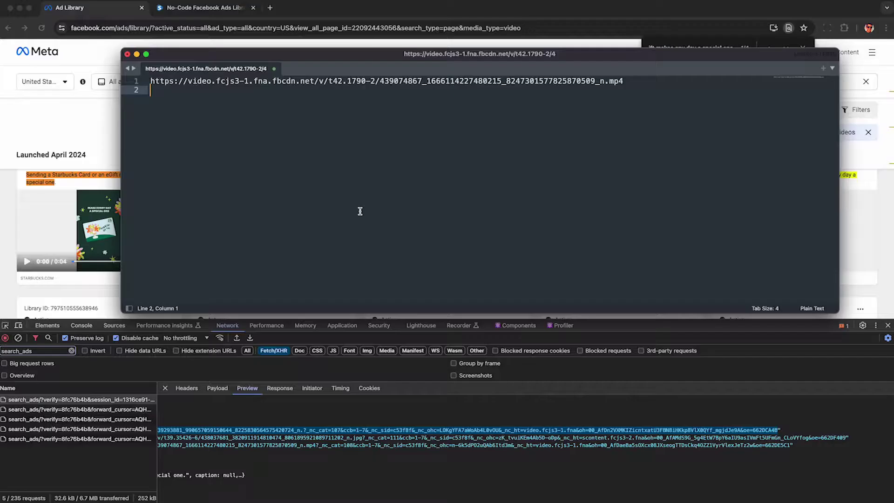
pyautogui.press('super+v')
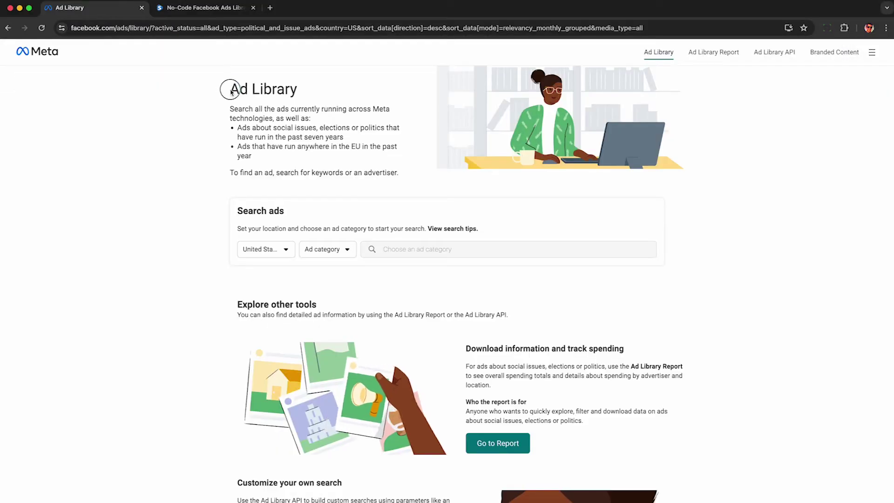
# - Highlight the Ad Library heading and the words 'currently', 'seven' and 'year' in its text
pyautogui.moveTo(227, 89); pyautogui.dragTo(311, 88)
pyautogui.doubleClick(307, 108)
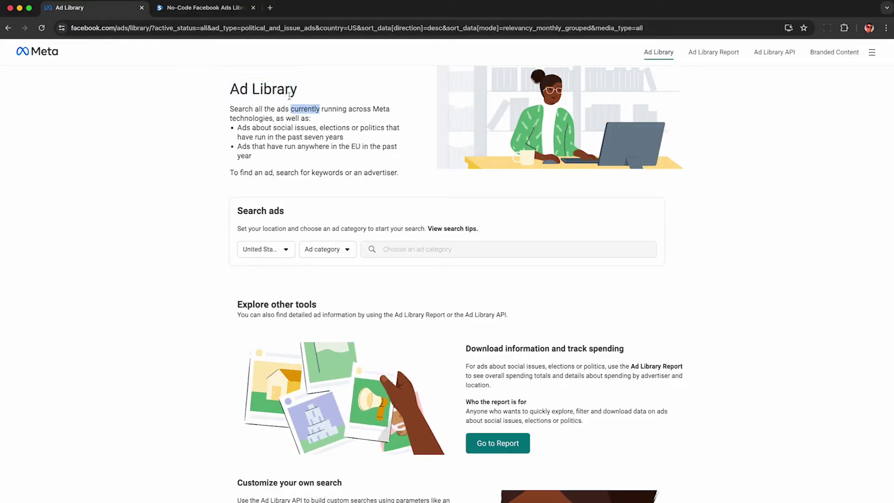
pyautogui.doubleClick(312, 139)
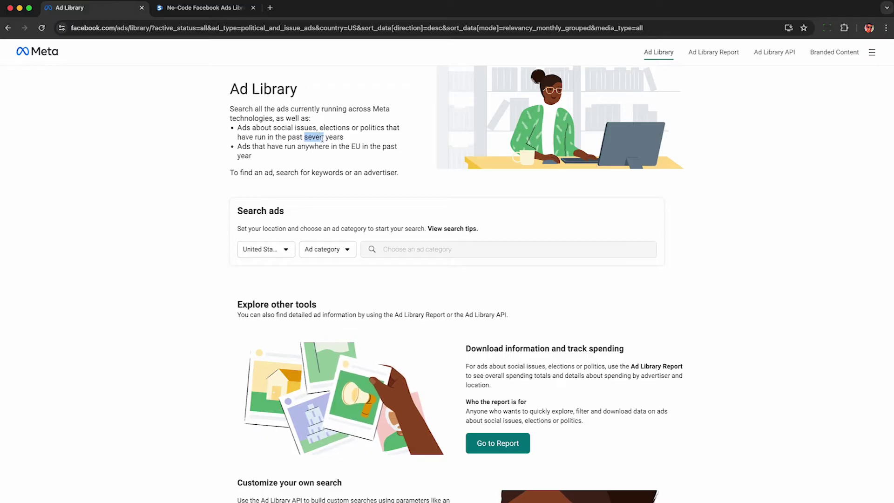
pyautogui.doubleClick(245, 156)
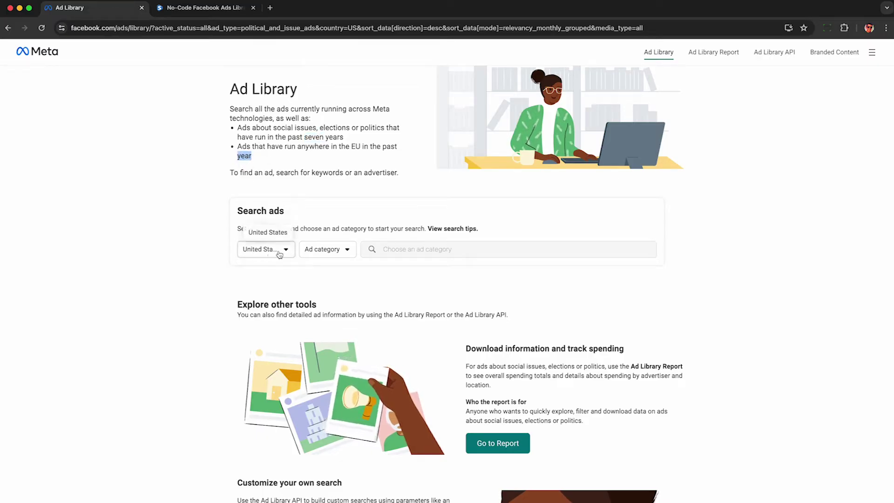
# - Set the ad category to All ads and open Starbucks from recent searches
pyautogui.click(335, 251)
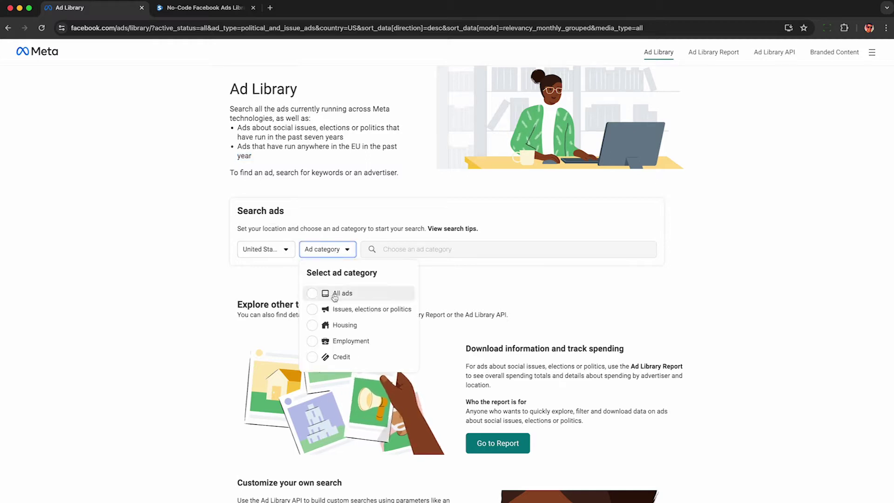
pyautogui.click(311, 295)
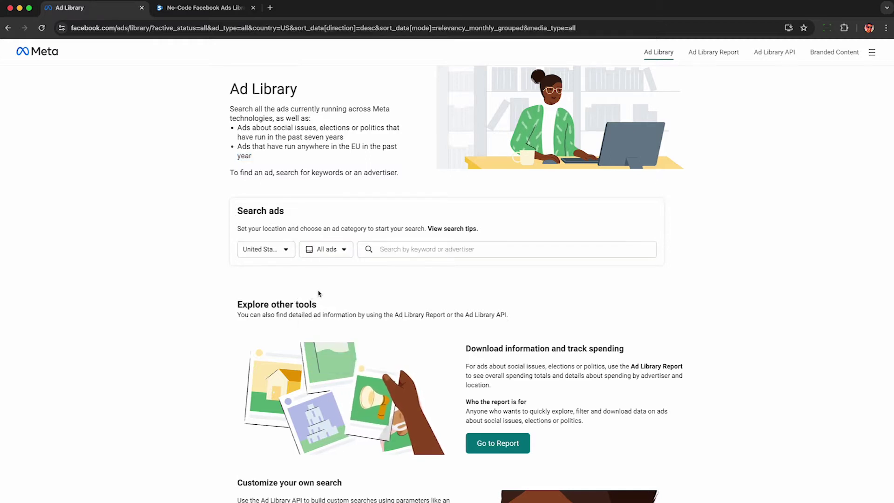
pyautogui.click(409, 252)
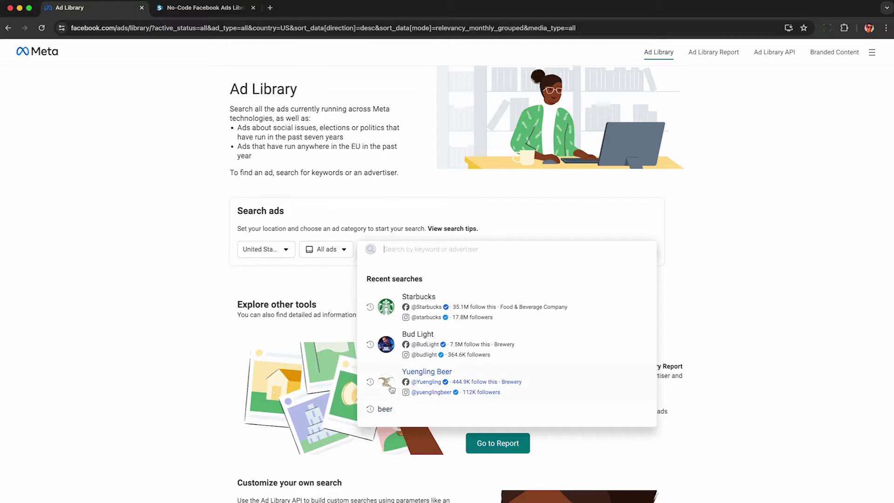
pyautogui.click(412, 301)
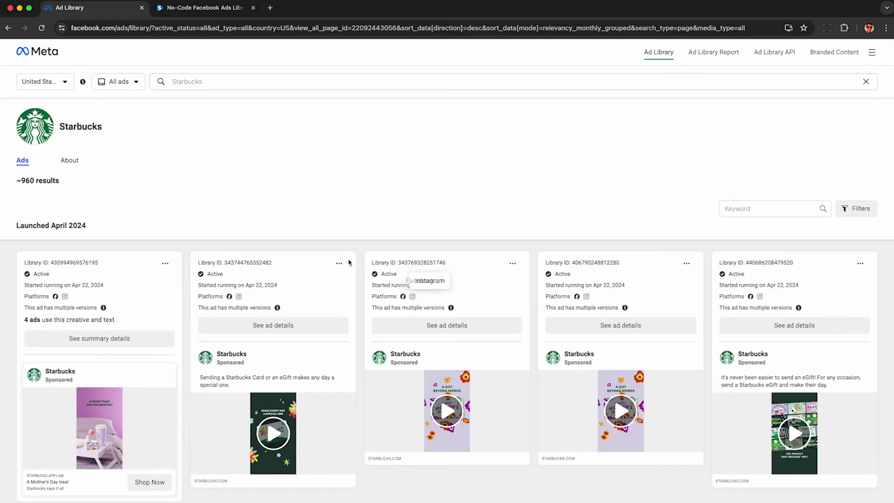
pyautogui.scroll(-3, 341, 256)
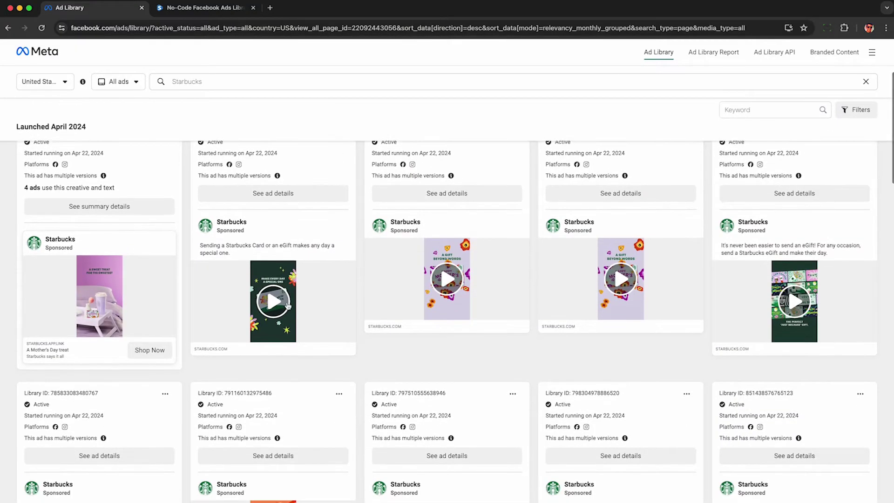
pyautogui.click(285, 304)
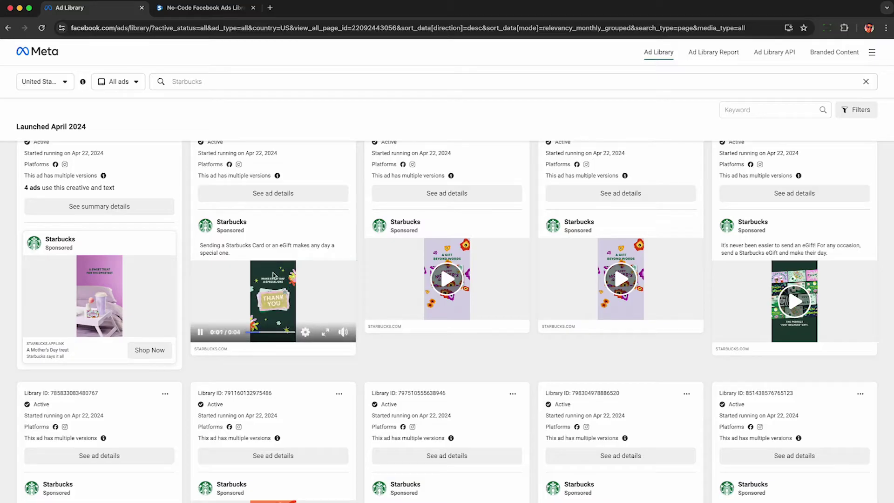
pyautogui.click(452, 271)
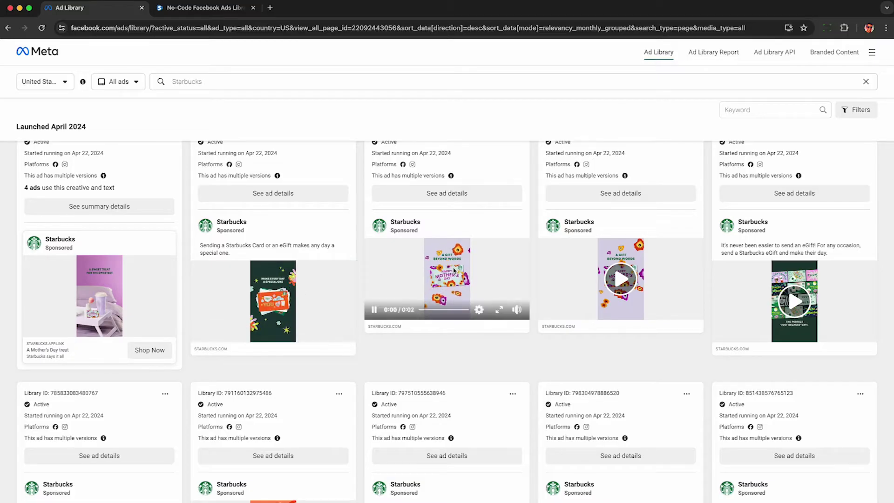
pyautogui.scroll(-3, 636, 344)
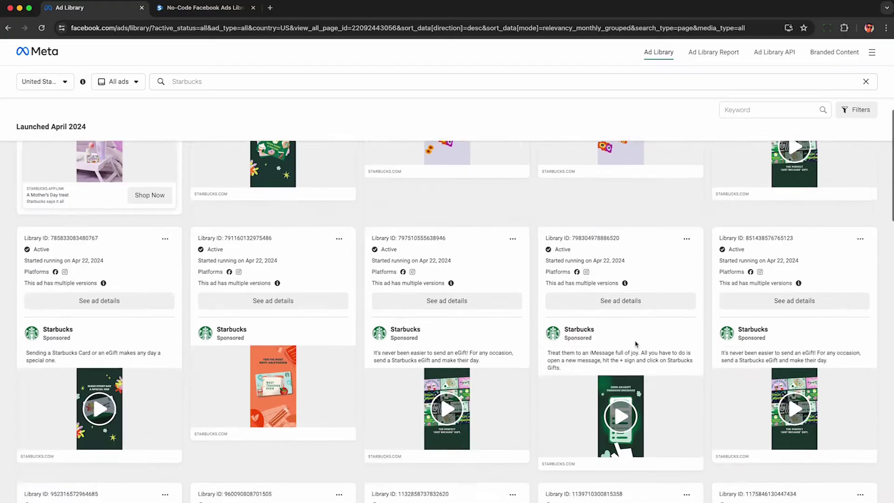
pyautogui.scroll(-8, 636, 343)
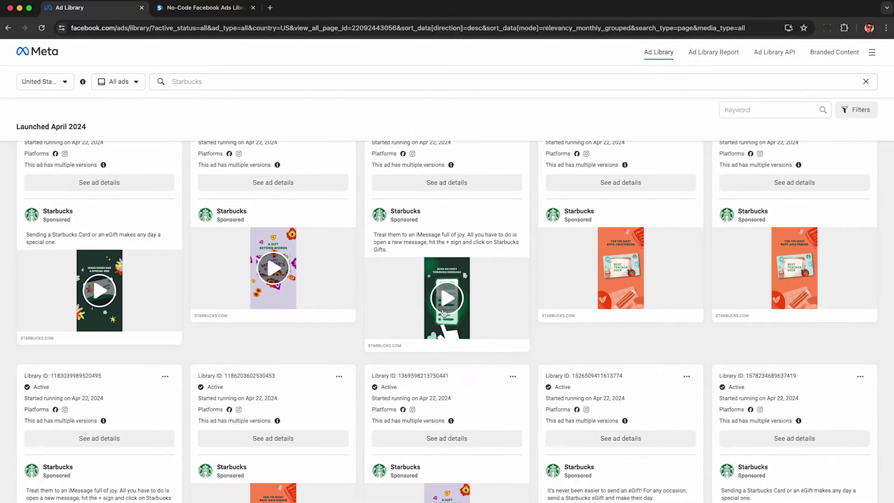
pyautogui.scroll(10, 148, 294)
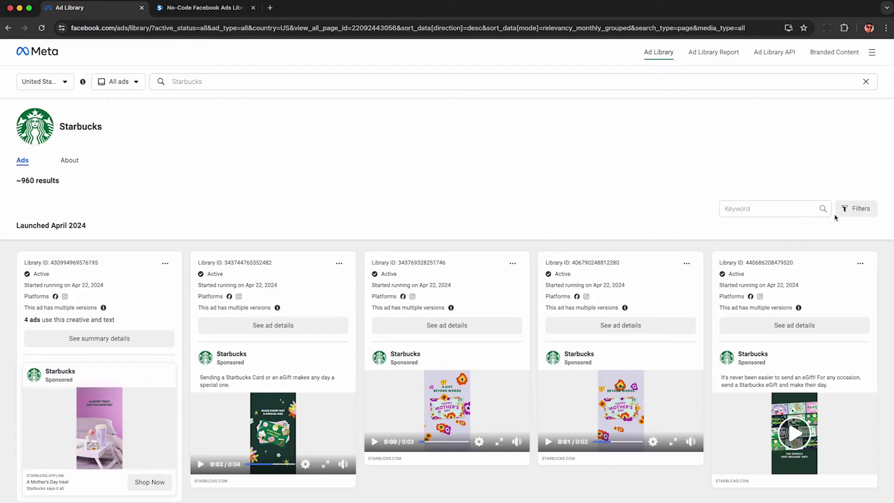
# - Apply a Media type filter of Videos to the Starbucks ads
pyautogui.click(850, 215)
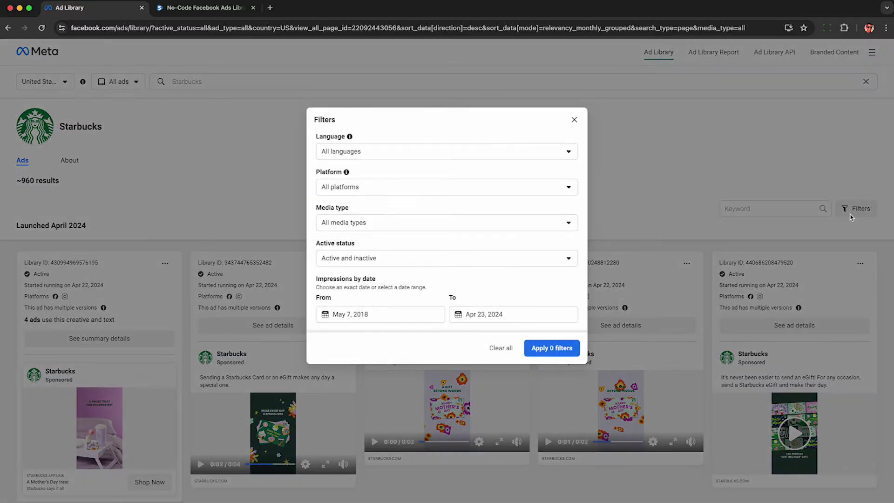
pyautogui.click(503, 224)
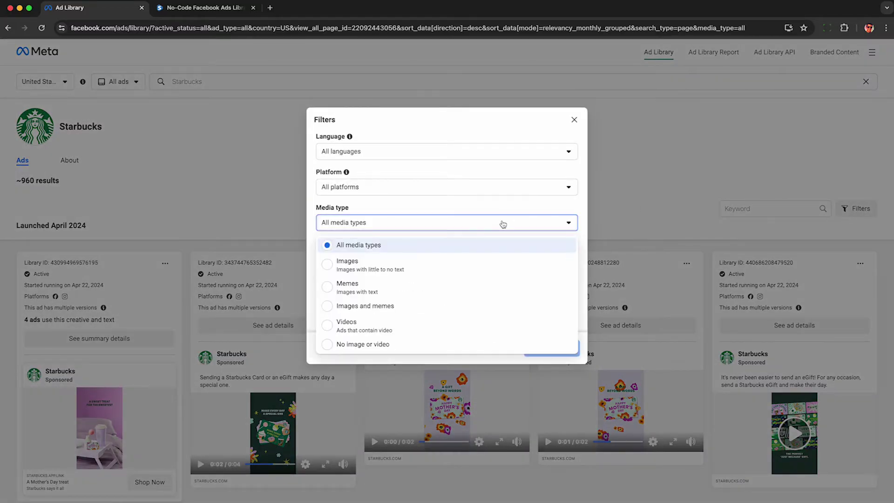
pyautogui.click(330, 326)
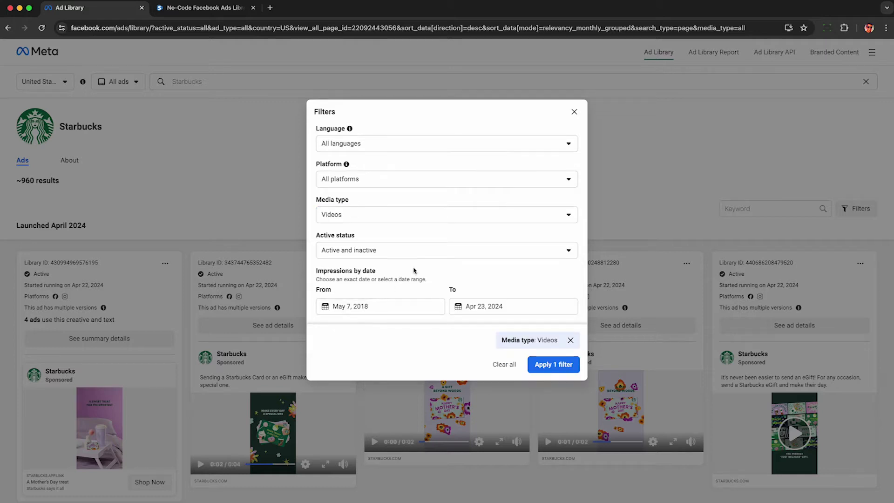
pyautogui.scroll(-1, 430, 221)
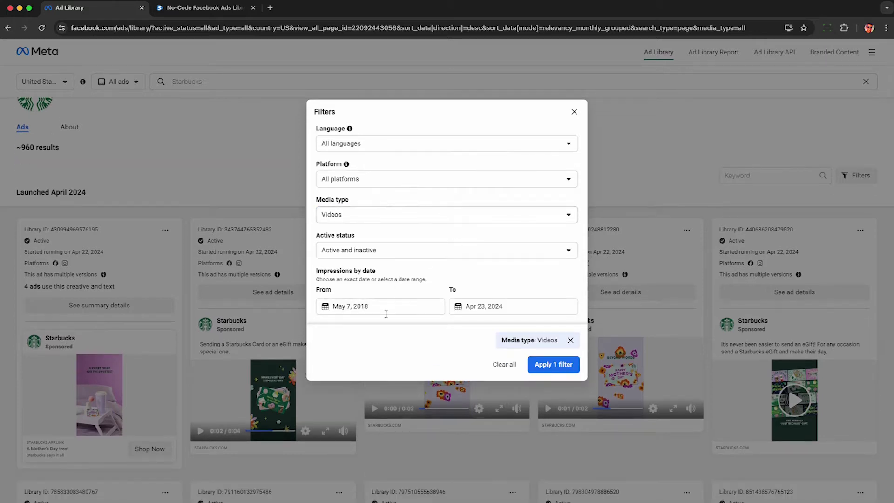
pyautogui.click(554, 365)
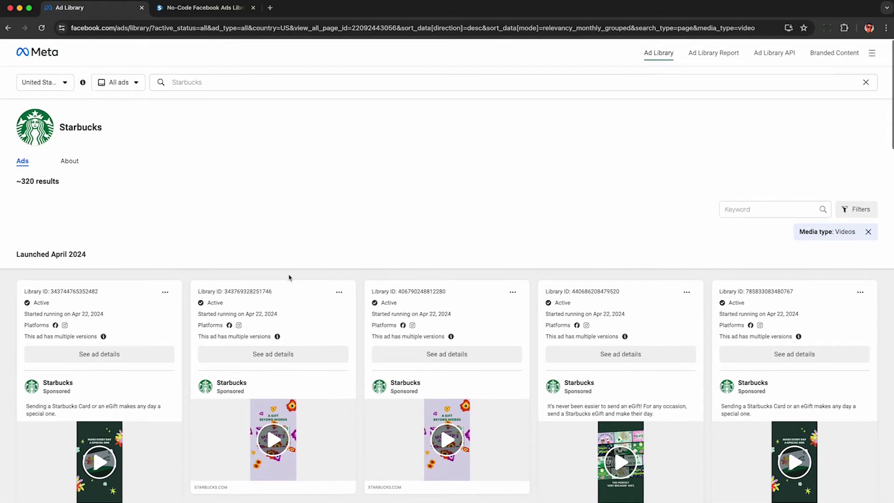
# - Check the roughly 320 results count, then bring up the page's context menu
pyautogui.tripleClick(29, 181)
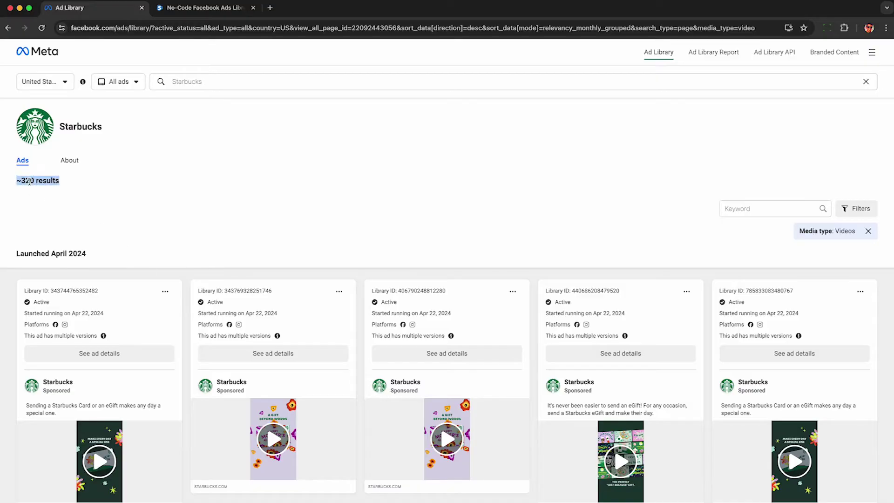
pyautogui.click(36, 190)
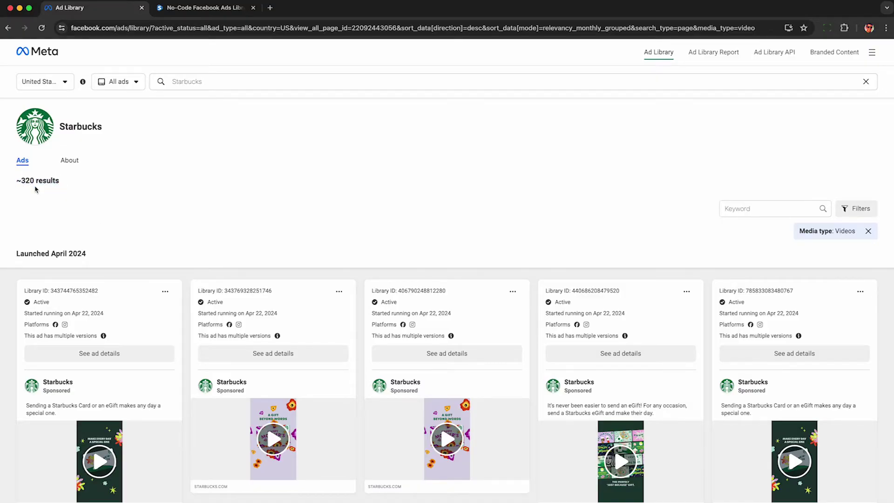
pyautogui.scroll(-2, 116, 218)
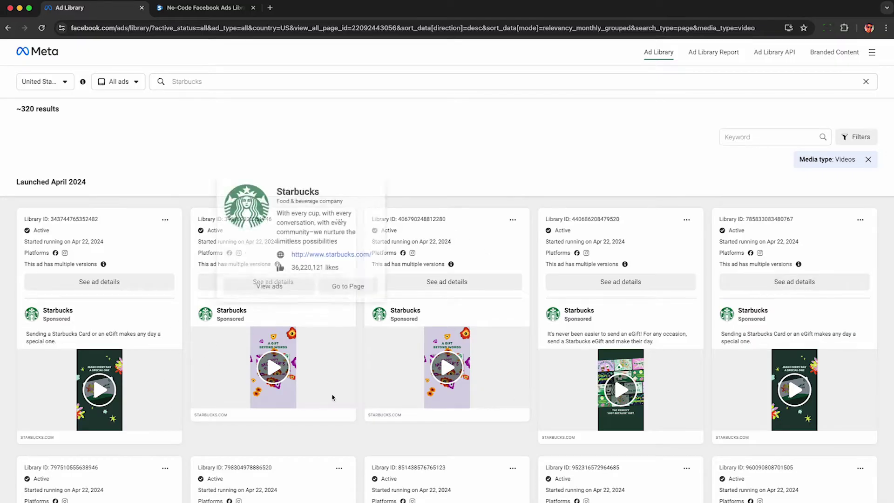
pyautogui.scroll(2, 275, 241)
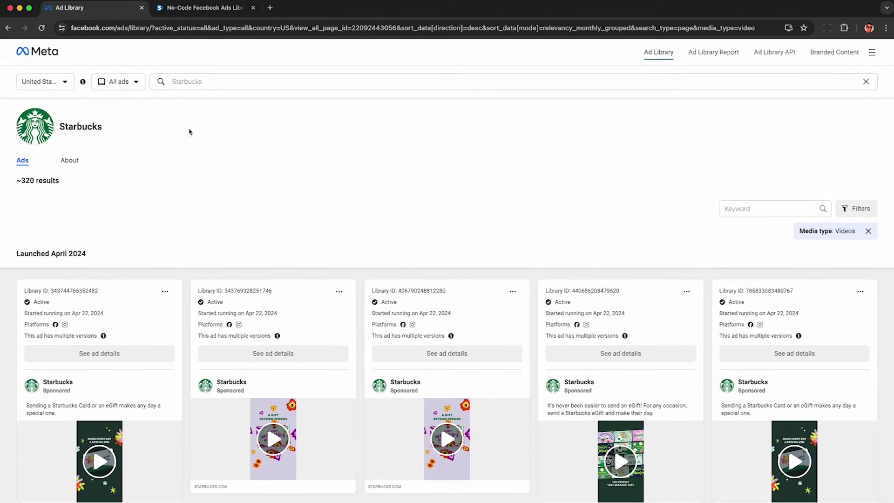
pyautogui.rightClick(189, 132)
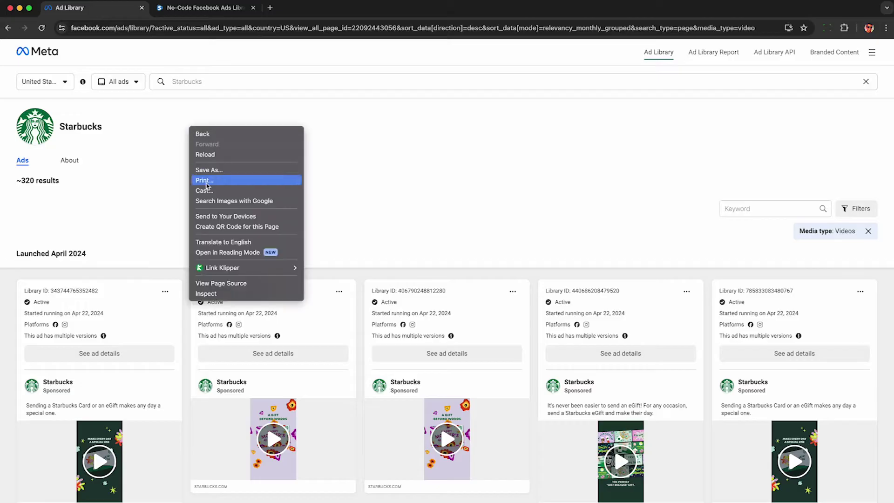
# - Inspect the page, switch to the Network panel and reload to capture requests
pyautogui.click(206, 294)
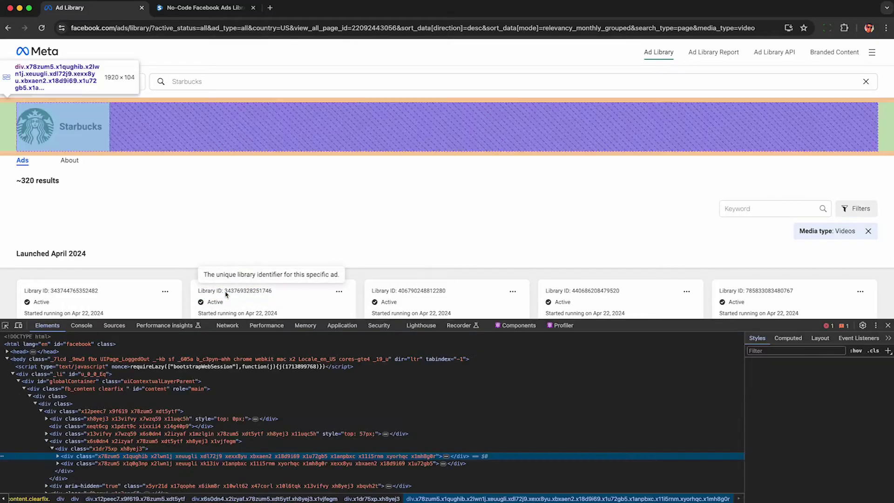
pyautogui.click(227, 326)
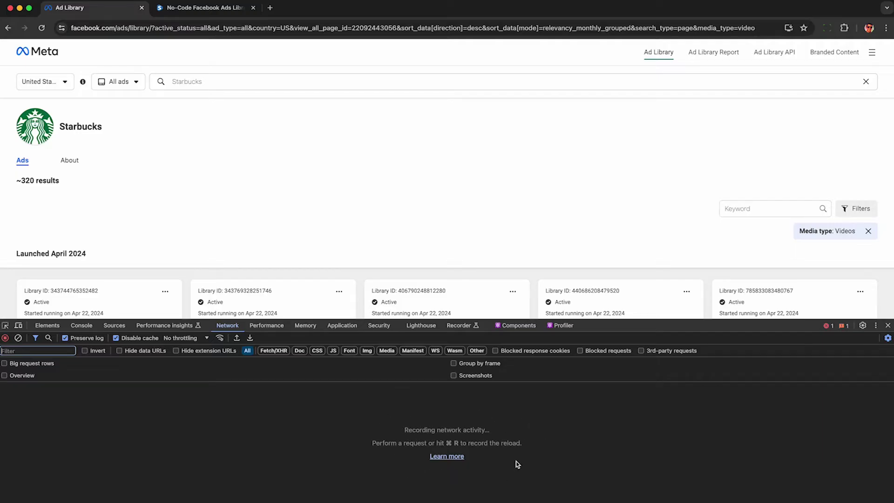
pyautogui.click(42, 29)
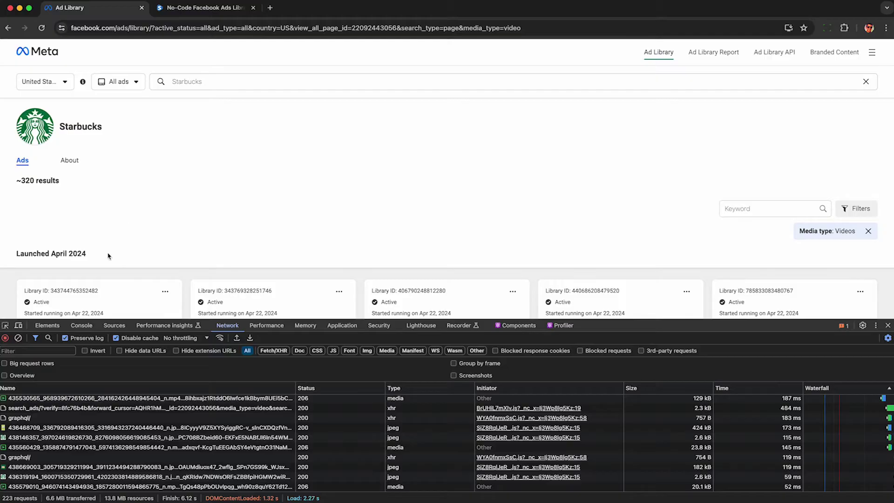
# - Filter the network requests by 'search_ad'
pyautogui.click(37, 350)
pyautogui.write('search')
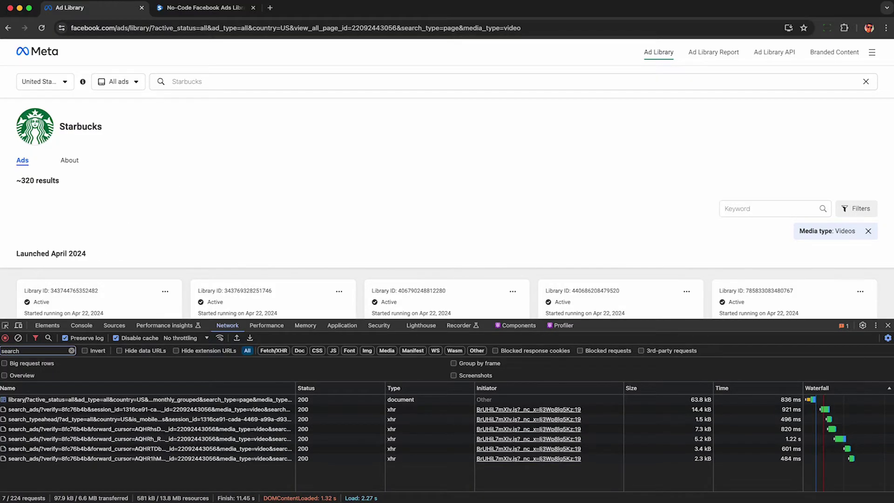
pyautogui.write('_ads')
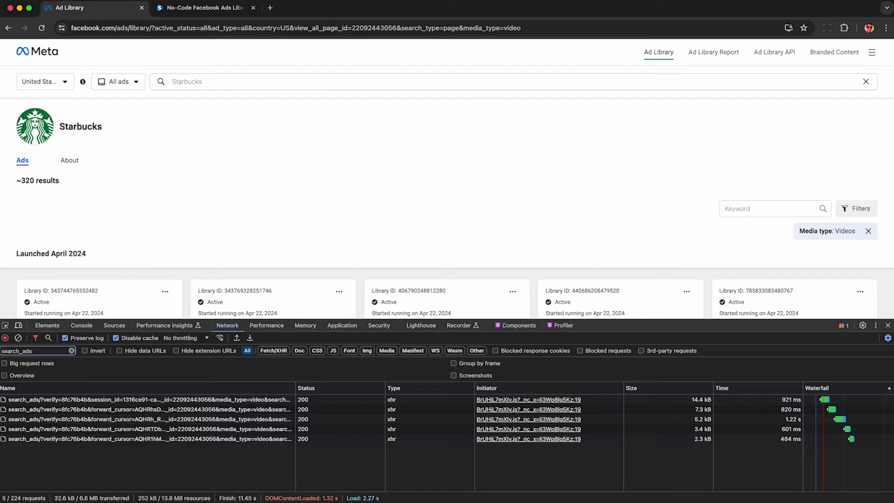
# - Sort by size and preview the largest search_ads response, expanding payload, results and item 0
pyautogui.click(655, 388)
pyautogui.click(95, 401)
pyautogui.click(247, 388)
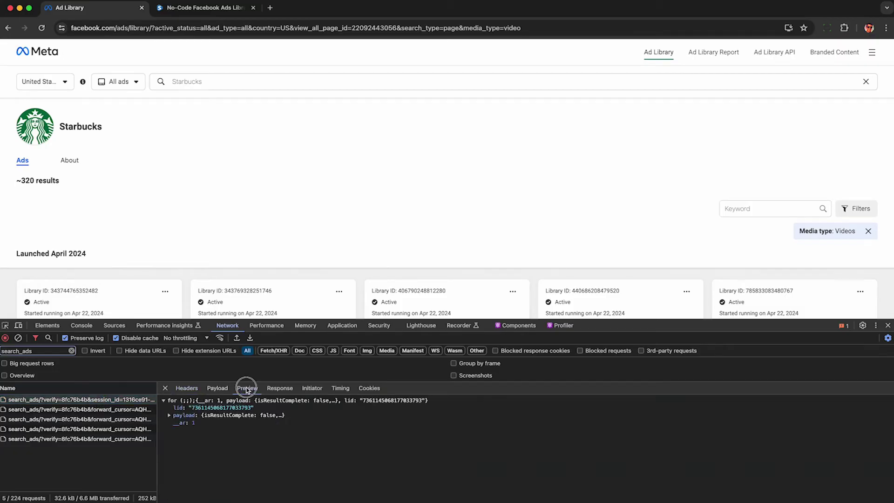
pyautogui.click(170, 415)
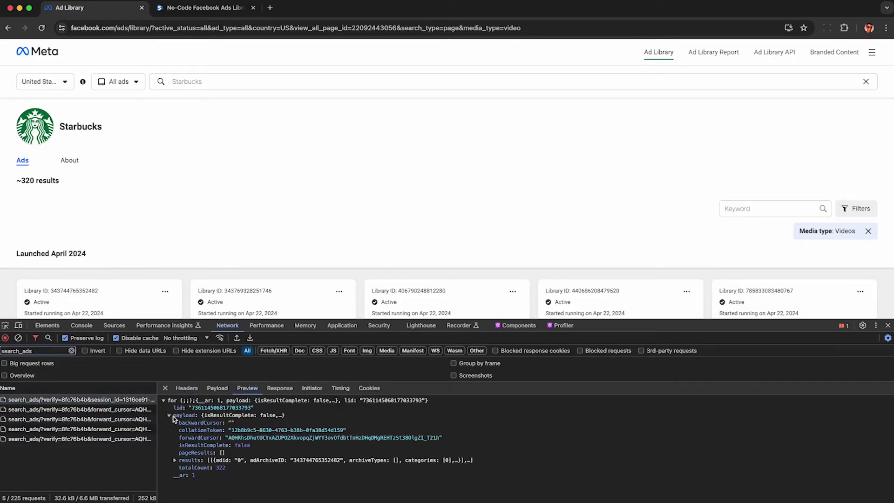
pyautogui.click(175, 461)
pyautogui.scroll(-2, 174, 464)
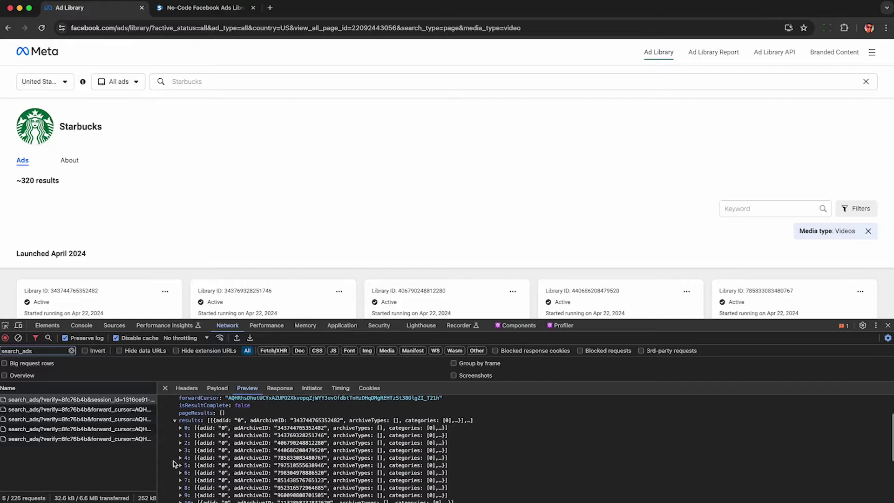
pyautogui.click(181, 429)
pyautogui.scroll(-3, 221, 247)
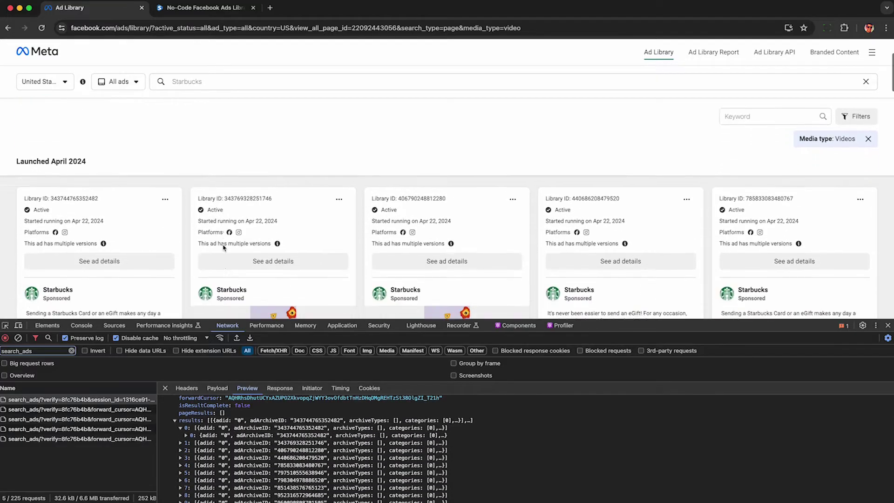
pyautogui.scroll(1, 223, 247)
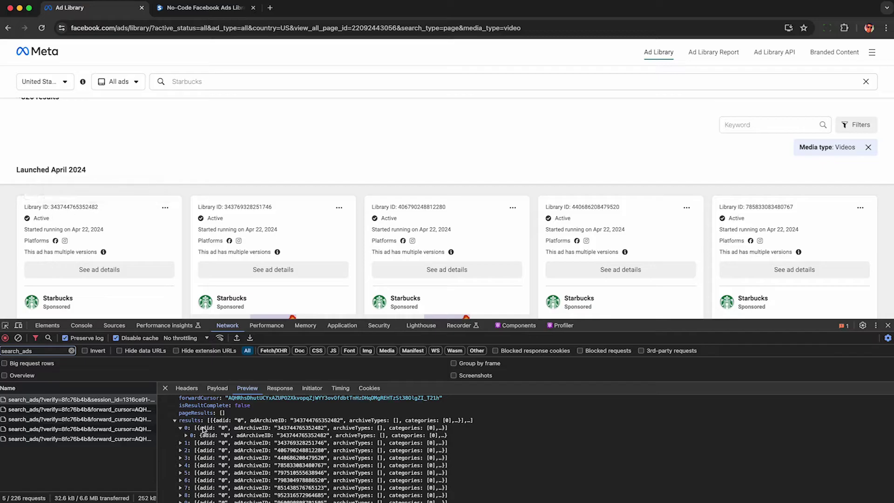
# - Copy the first result's adArchiveID and search for it on the page
pyautogui.click(186, 436)
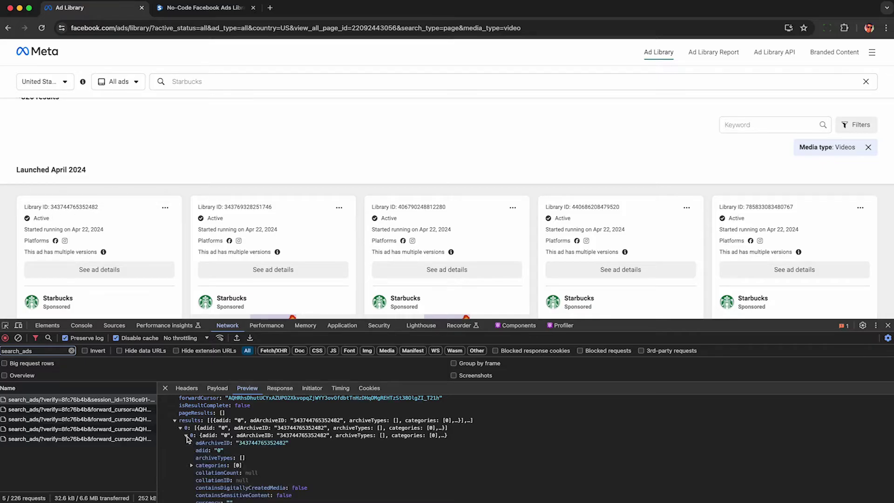
pyautogui.doubleClick(268, 443)
pyautogui.press('super+c')
pyautogui.press('super+f')
pyautogui.press('super+v')
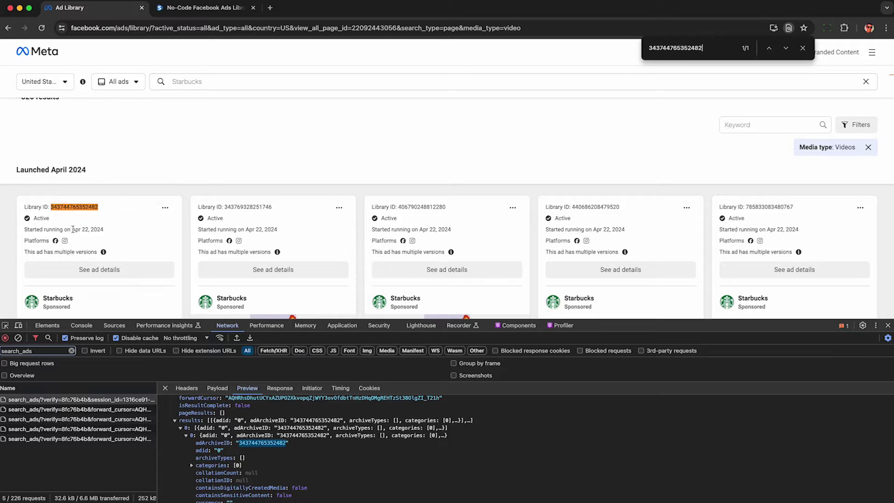
# - Review the matched card's Apr 22, 2024 start date and its multiple versions note
pyautogui.moveTo(72, 229); pyautogui.dragTo(109, 232)
pyautogui.click(96, 230)
pyautogui.scroll(-3, 52, 223)
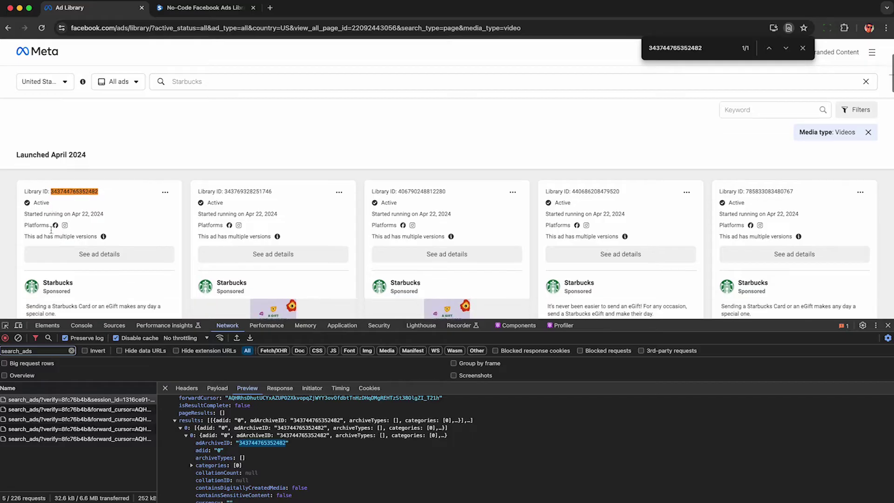
pyautogui.moveTo(26, 193); pyautogui.dragTo(96, 192)
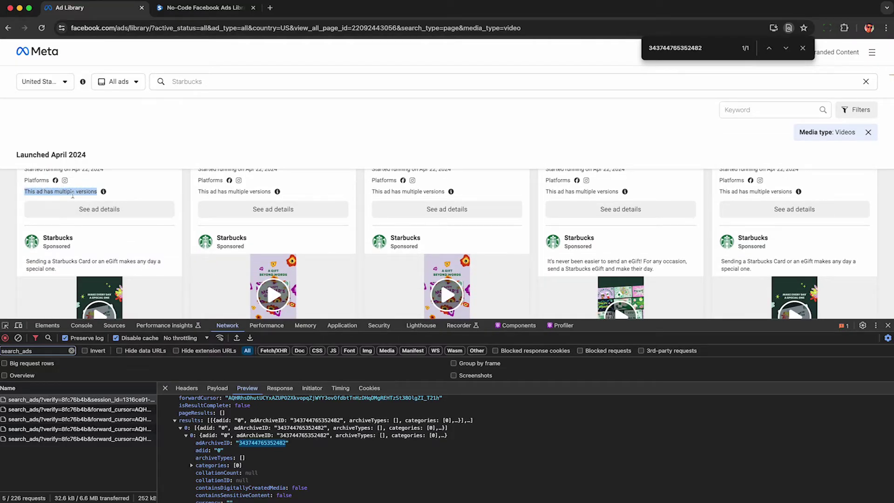
pyautogui.scroll(-3, 63, 195)
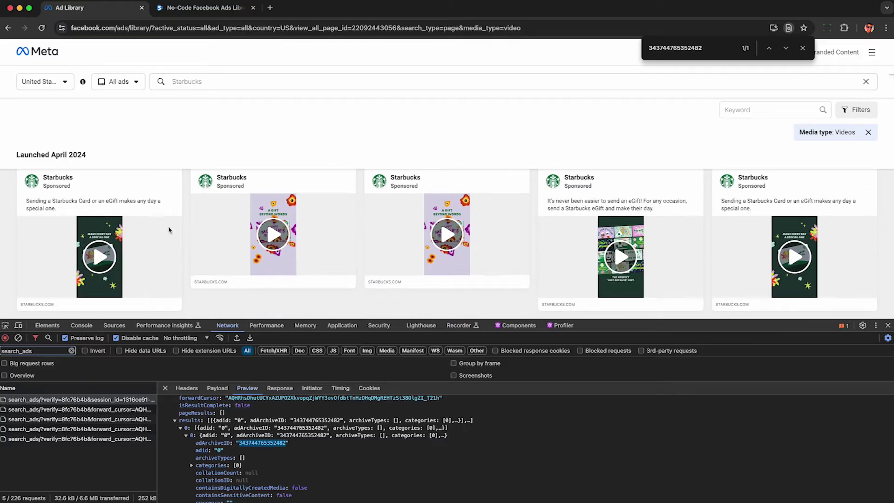
# - Expand the ad's snapshot, its cards list and the first card in the response
pyautogui.scroll(-1, 266, 428)
pyautogui.scroll(-4, 266, 427)
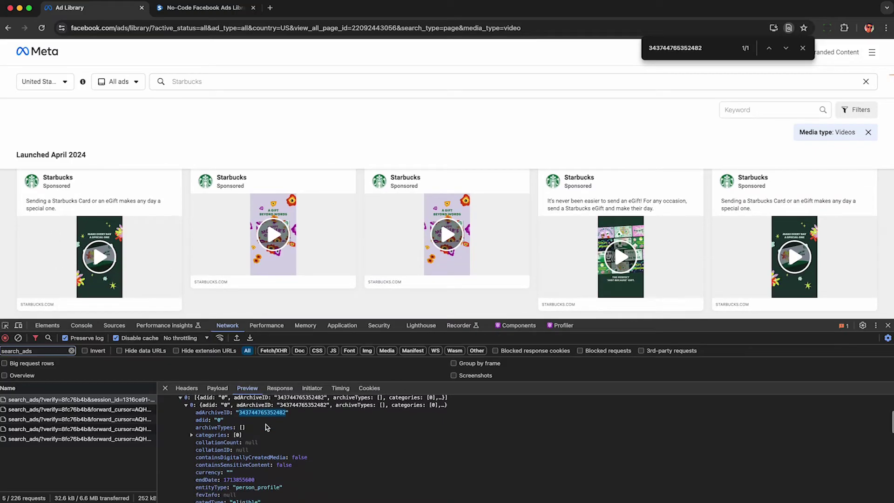
pyautogui.scroll(-10, 266, 428)
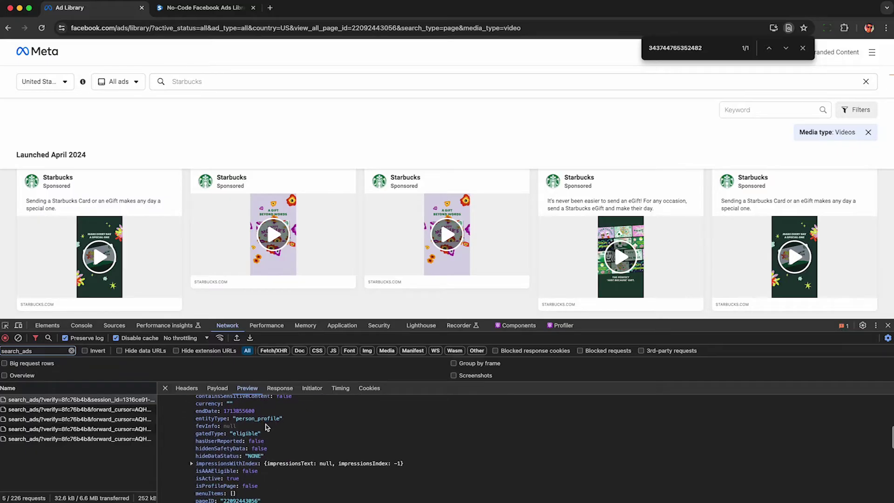
pyautogui.scroll(-1, 267, 427)
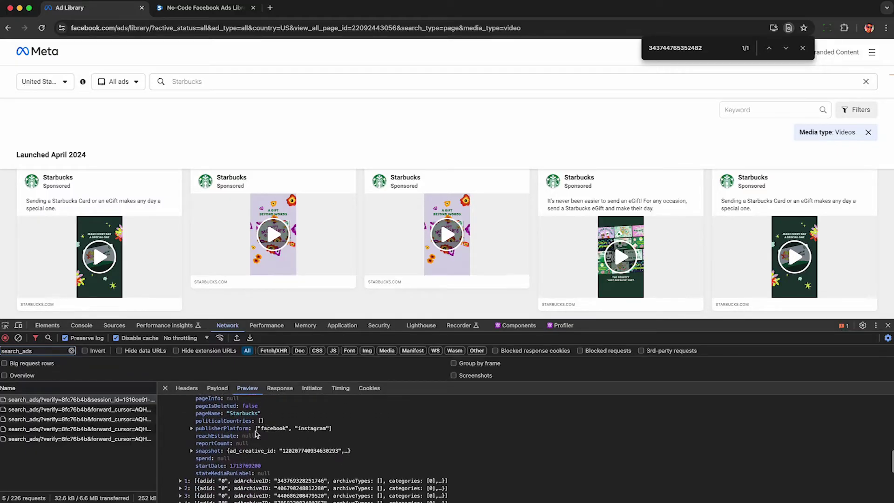
pyautogui.click(191, 447)
pyautogui.scroll(-3, 215, 453)
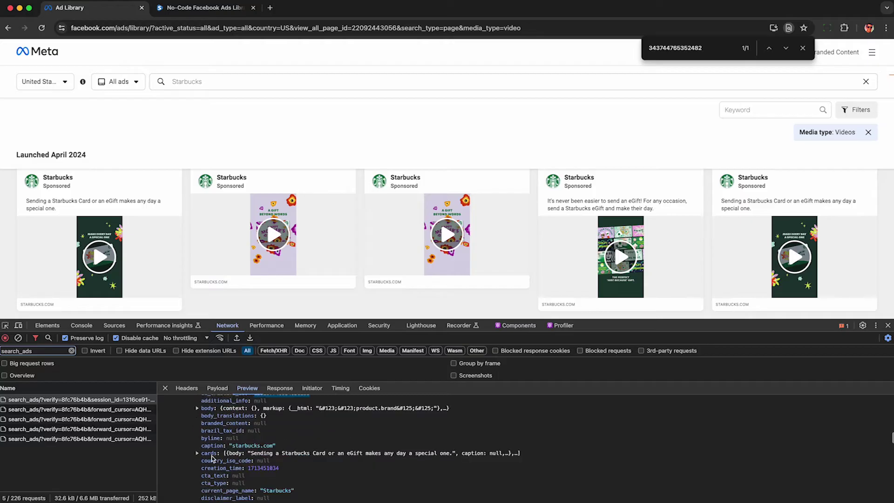
pyautogui.click(197, 455)
pyautogui.scroll(-1, 200, 456)
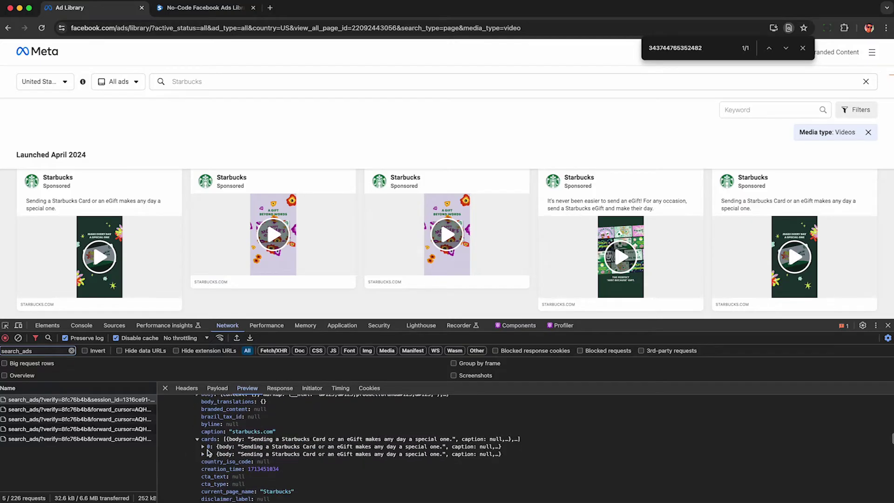
pyautogui.click(204, 447)
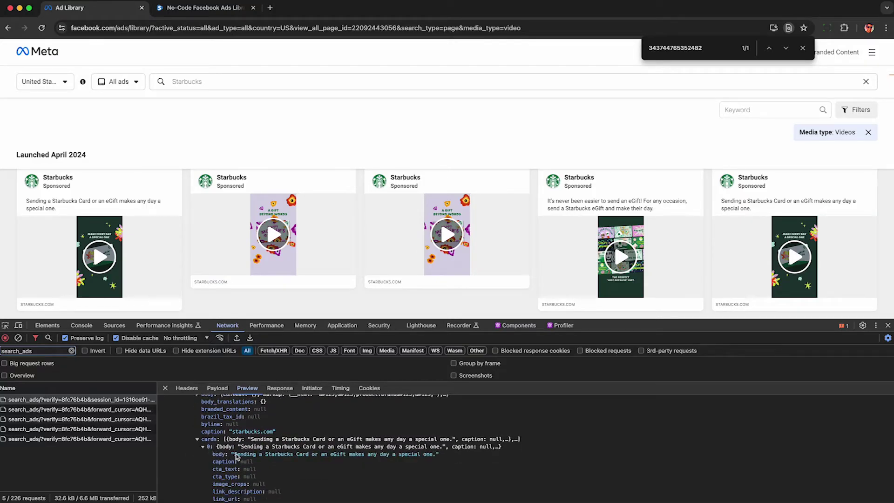
# - Search the page for the body 'makes any day a special one' and select the video_hd_url
pyautogui.moveTo(235, 455); pyautogui.dragTo(433, 458)
pyautogui.press('super+c')
pyautogui.press('super+f')
pyautogui.press('super+v')
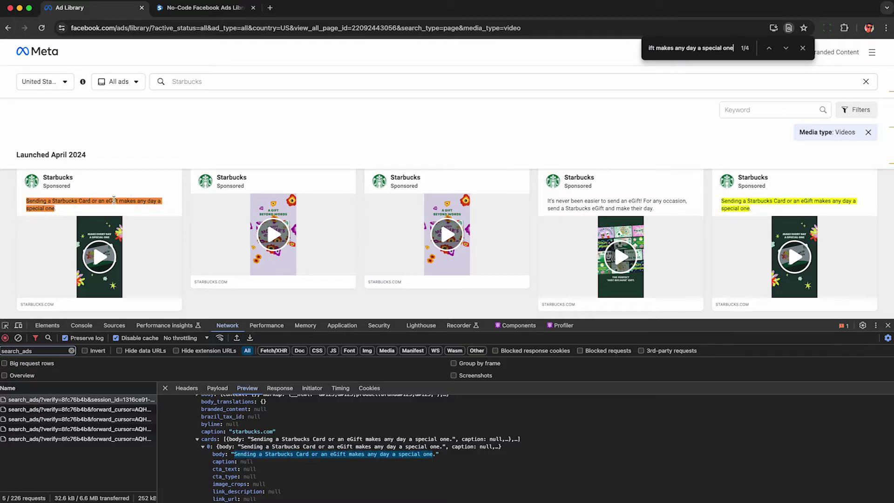
pyautogui.scroll(-1, 75, 204)
pyautogui.scroll(-2, 239, 487)
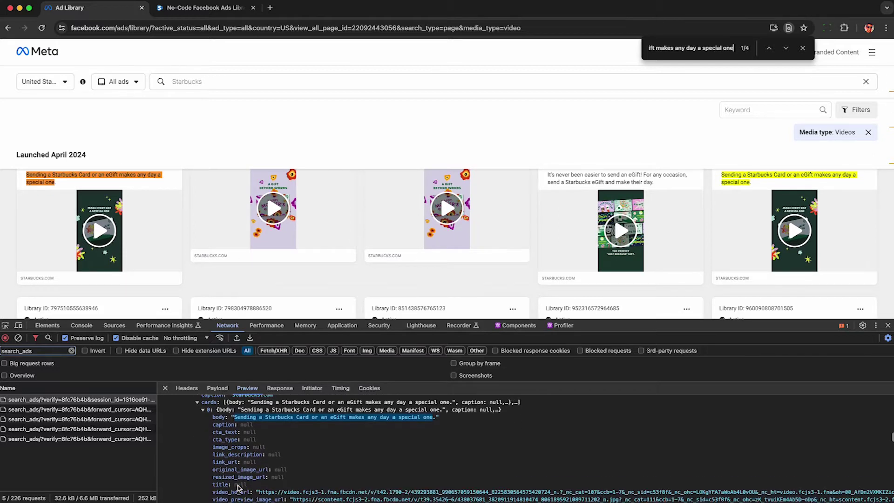
pyautogui.scroll(-2, 238, 488)
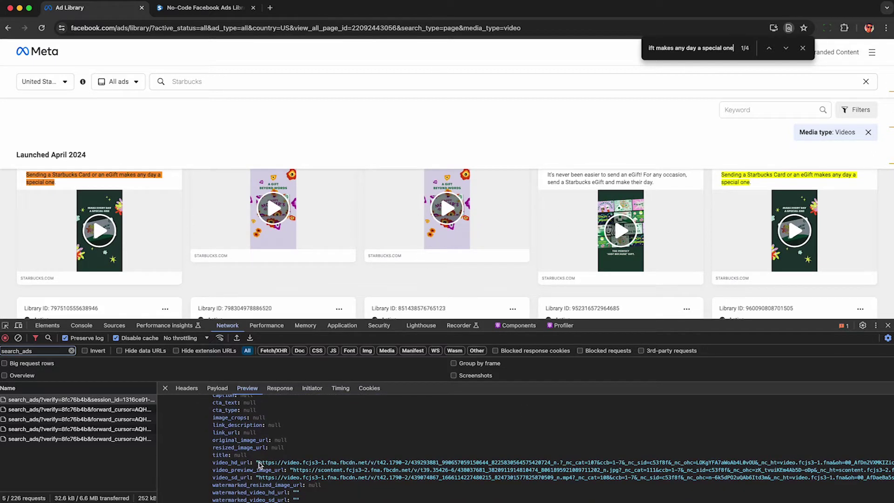
pyautogui.moveTo(260, 465); pyautogui.dragTo(666, 466)
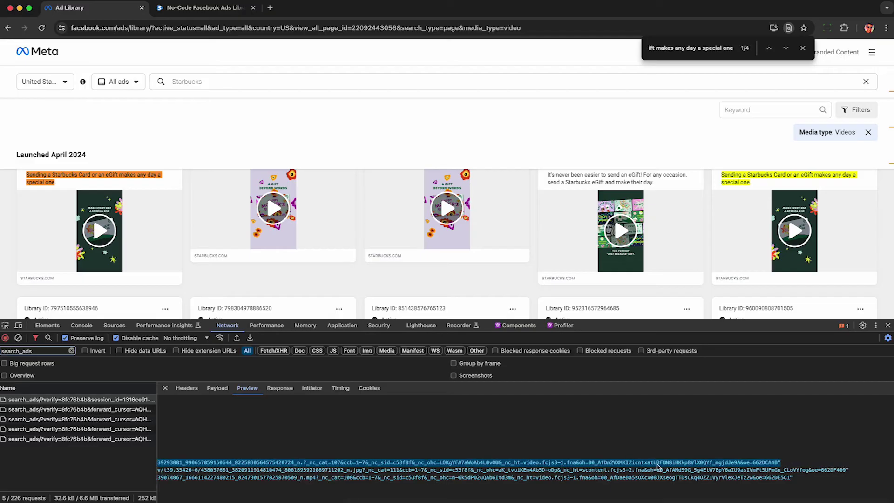
pyautogui.hscroll(-10, 661, 466)
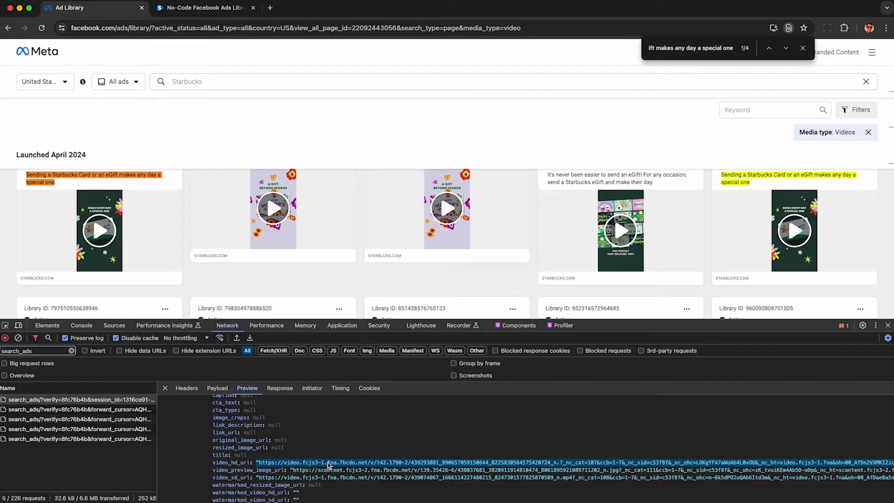
# - Switch the network filter to media requests and play the first ad's video
pyautogui.click(165, 388)
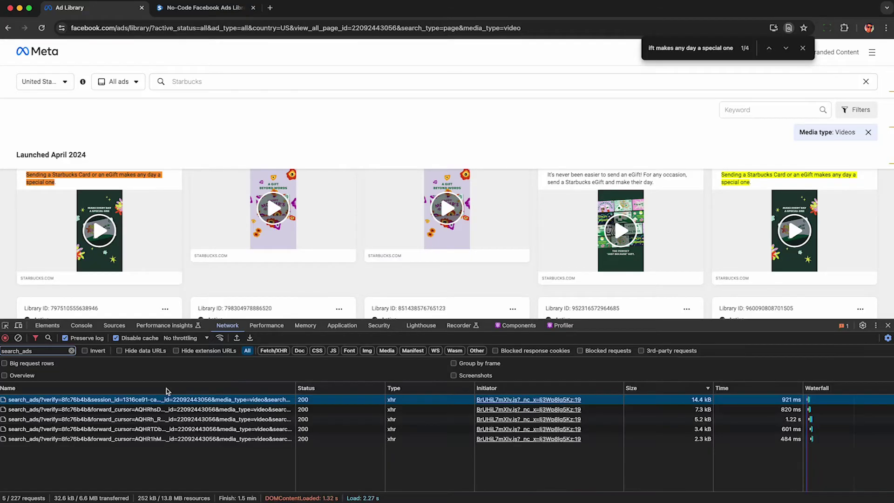
pyautogui.click(71, 350)
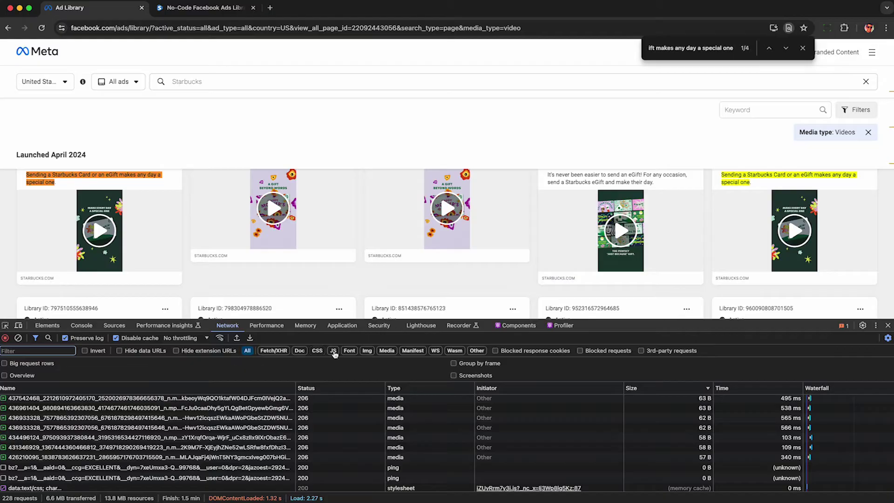
pyautogui.click(387, 350)
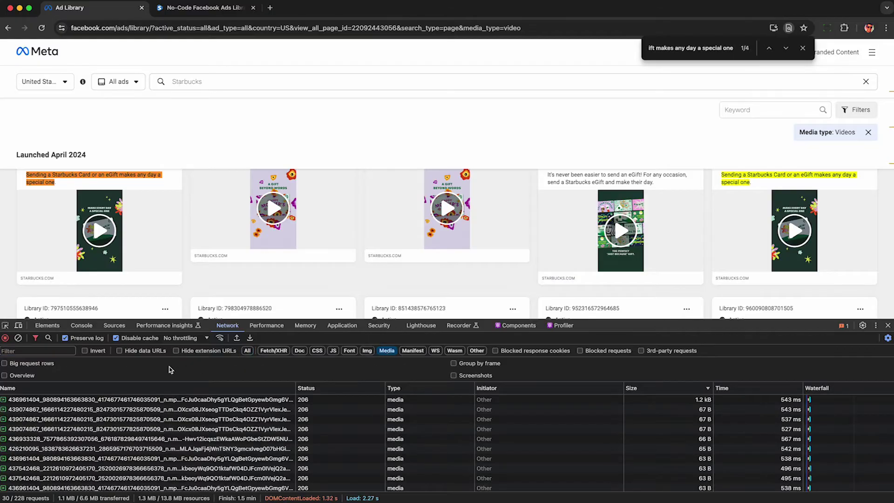
pyautogui.scroll(-3, 123, 450)
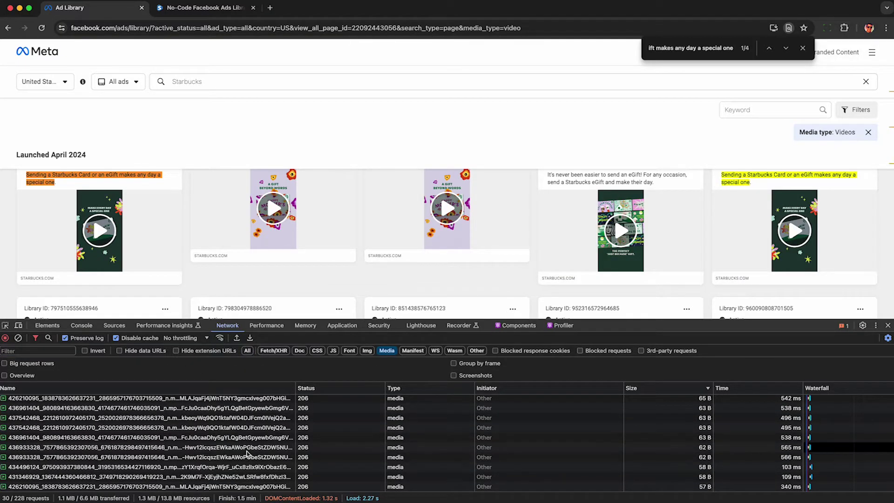
pyautogui.click(98, 237)
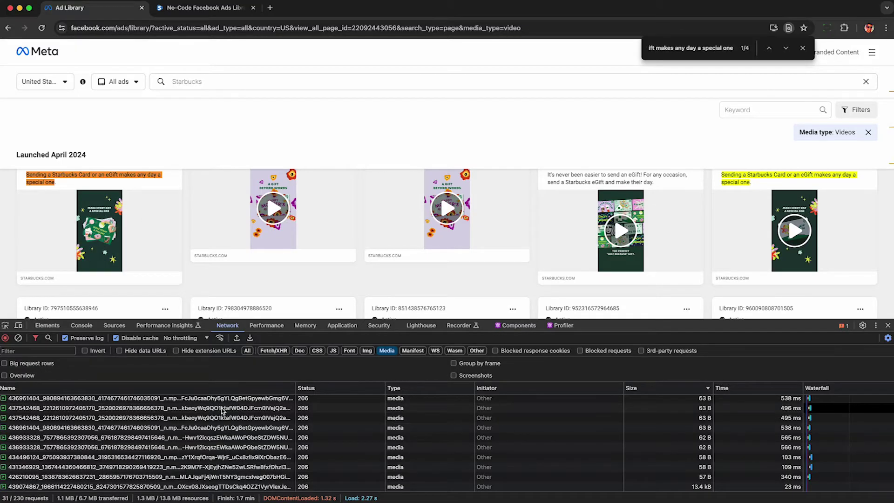
# - Copy the video's .mp4 Request URL from Headers and paste it into the text editor
pyautogui.click(174, 488)
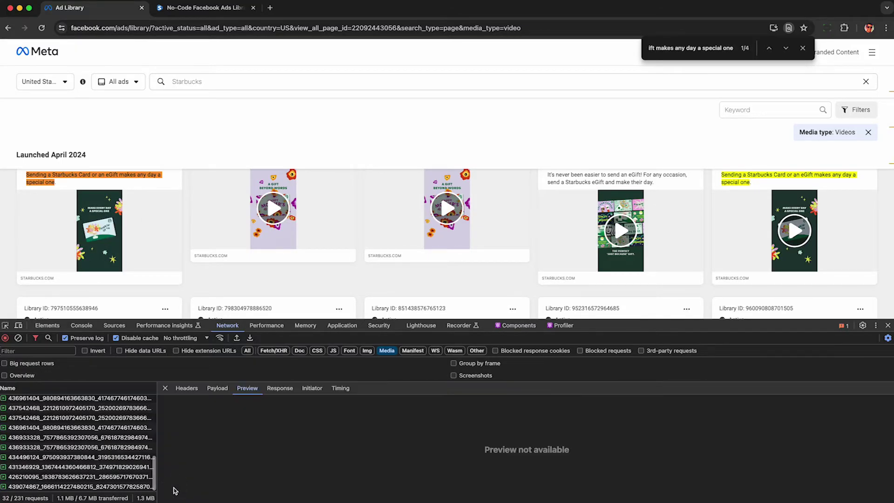
pyautogui.click(186, 389)
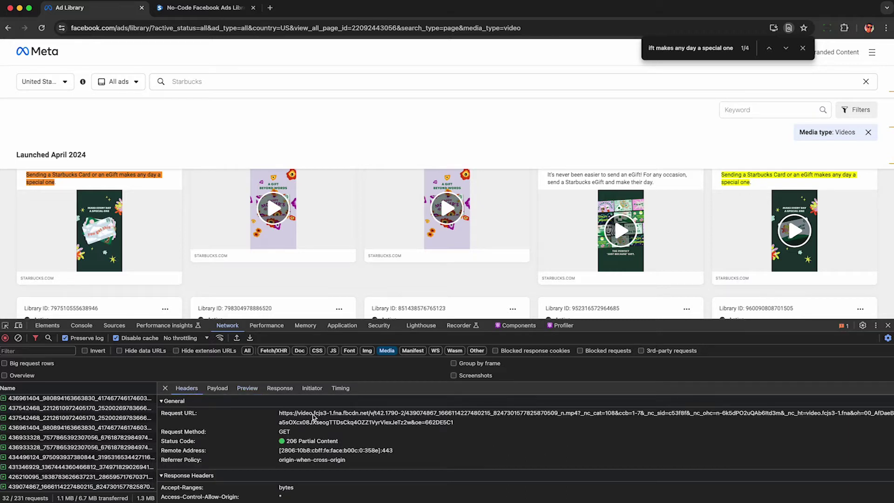
pyautogui.moveTo(279, 414); pyautogui.dragTo(456, 422)
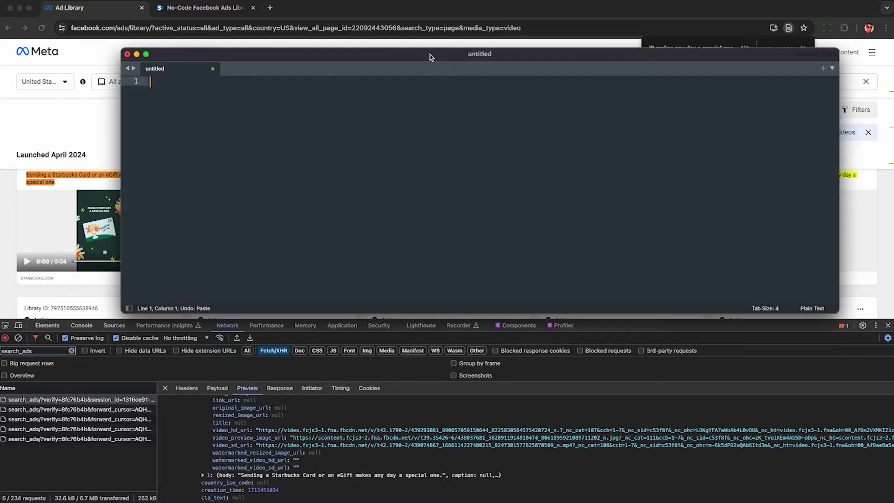
pyautogui.press('super+v')
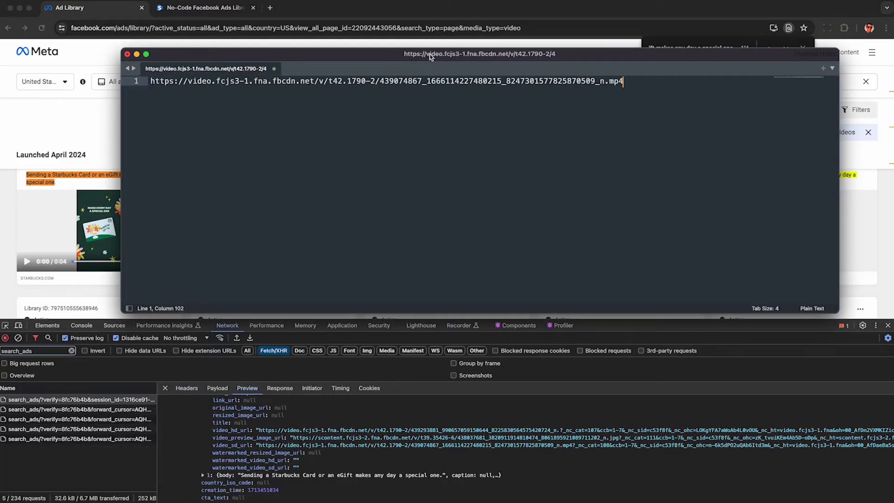
# - Check video_sd_url against the pasted .mp4 link and delete the duplicate second line
pyautogui.moveTo(258, 445); pyautogui.dragTo(574, 448)
pyautogui.press('super+c')
pyautogui.press('super+Tab')
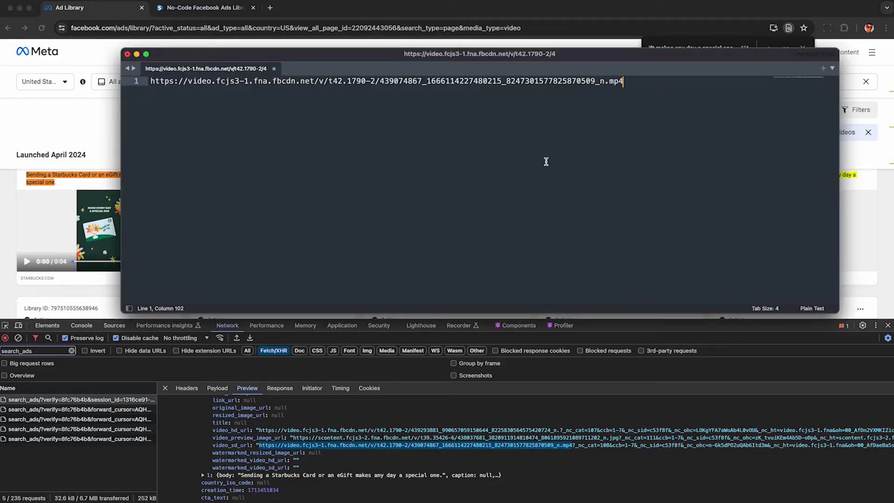
pyautogui.press('Return')
pyautogui.press('super+v')
pyautogui.tripleClick(483, 90)
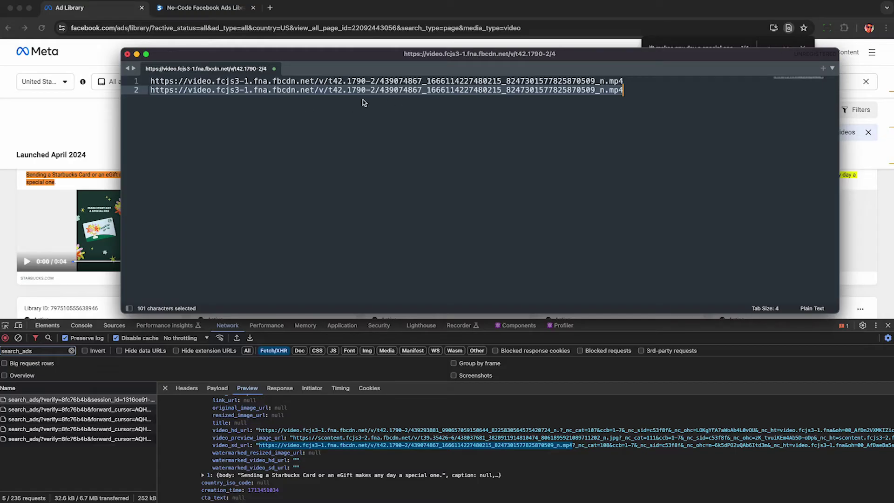
pyautogui.press('BackSpace')
pyautogui.press('BackSpace')
pyautogui.press('super+Tab')
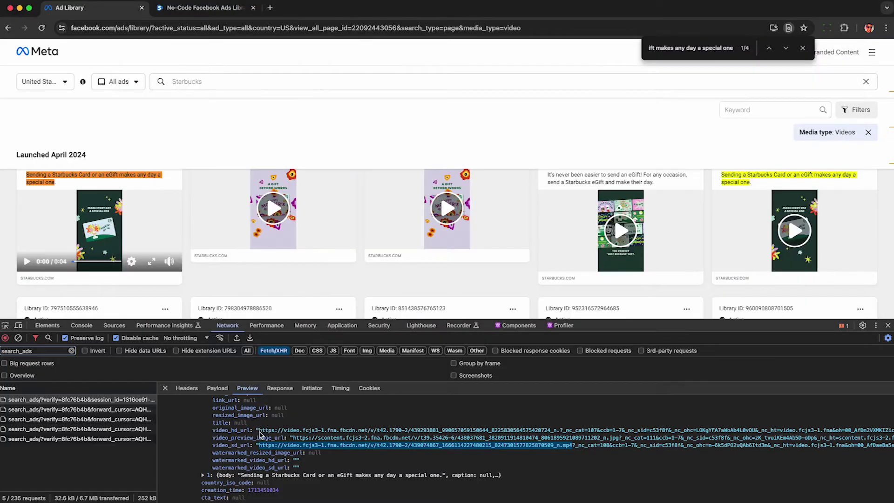
pyautogui.click(260, 431)
# - Copy the ad's video_hd_url from the DevTools Preview and paste it onto line 2 in Sublime Text
pyautogui.moveTo(260, 431); pyautogui.dragTo(560, 431)
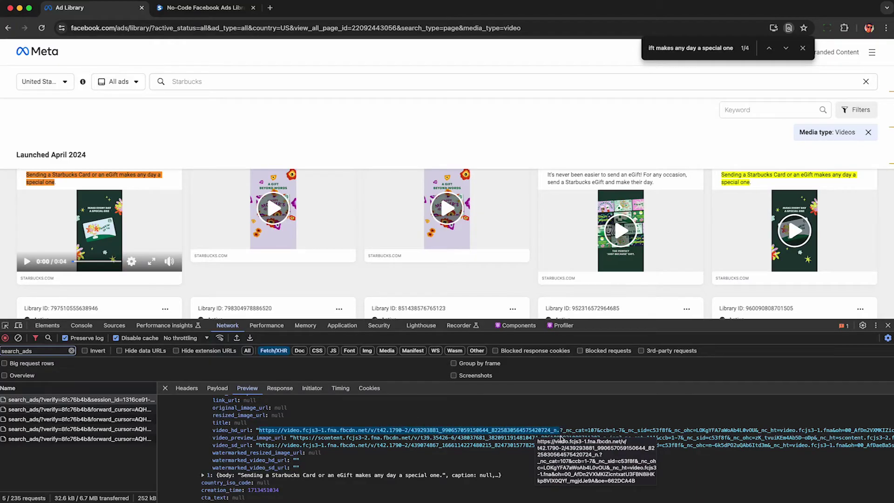
pyautogui.hscroll(5, 566, 432)
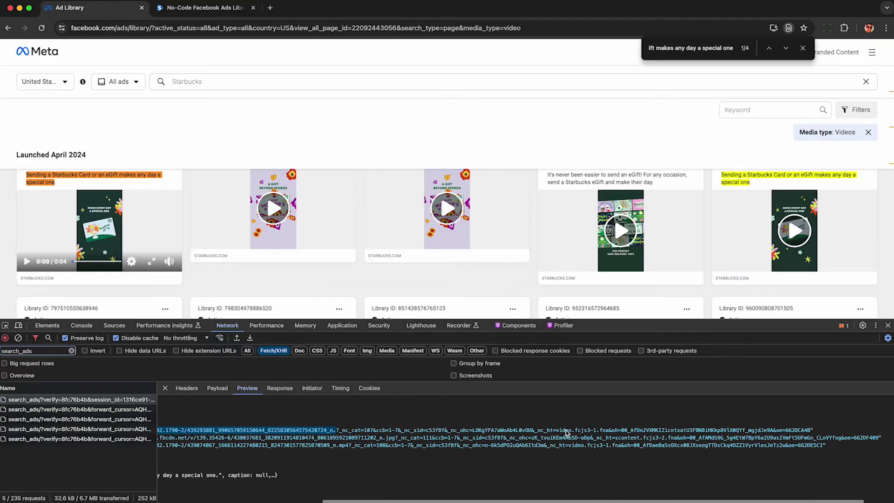
pyautogui.hscroll(2, 565, 432)
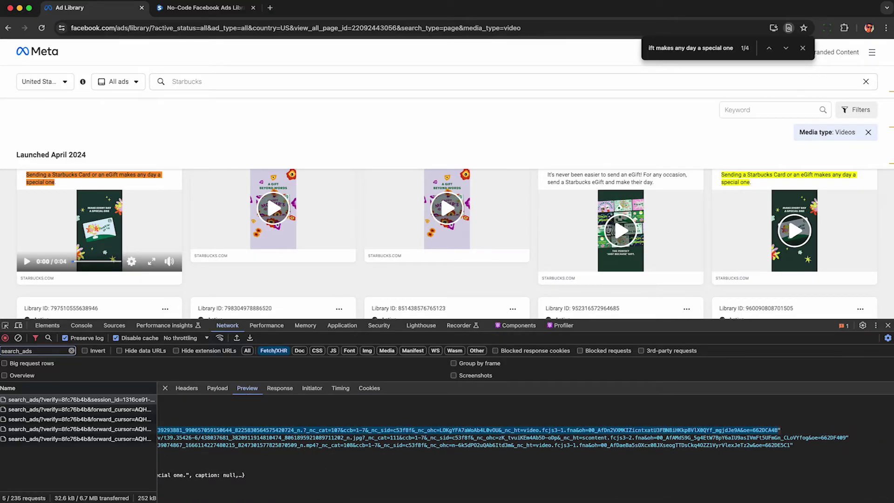
pyautogui.press('super+Tab')
pyautogui.press('super+v')
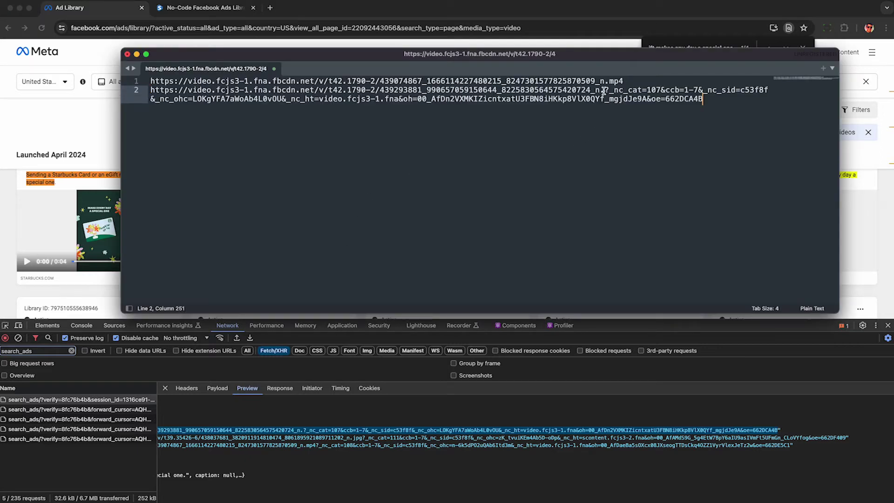
# - Compare line 2's video ID and query parameters against the line 1 URL, then return to Chrome
pyautogui.moveTo(604, 91); pyautogui.dragTo(148, 94)
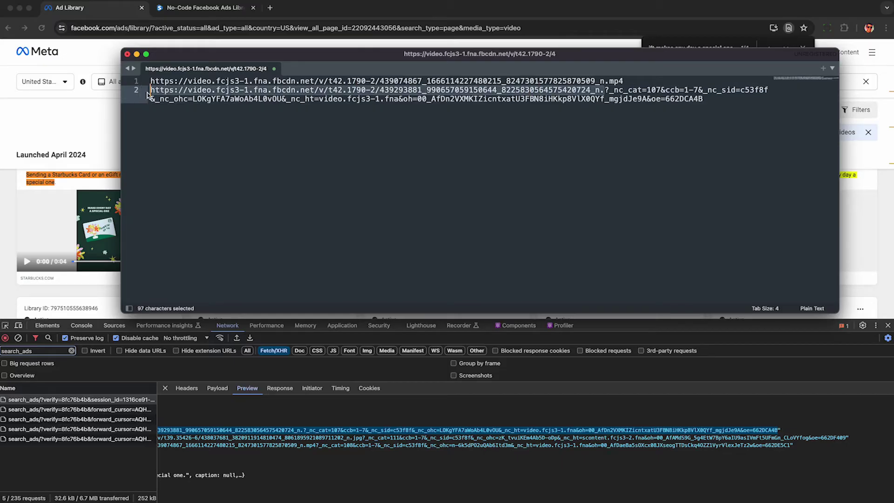
pyautogui.click(605, 82)
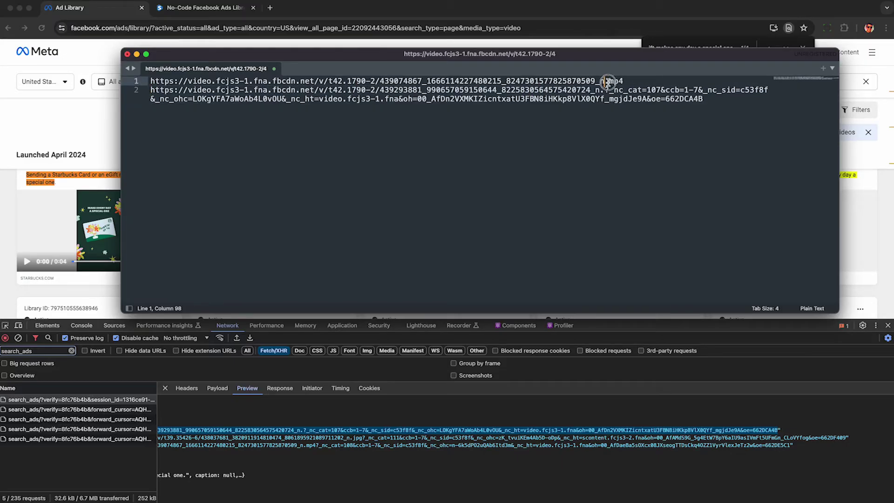
pyautogui.click(624, 81)
pyautogui.moveTo(608, 90); pyautogui.dragTo(715, 99)
pyautogui.click(717, 102)
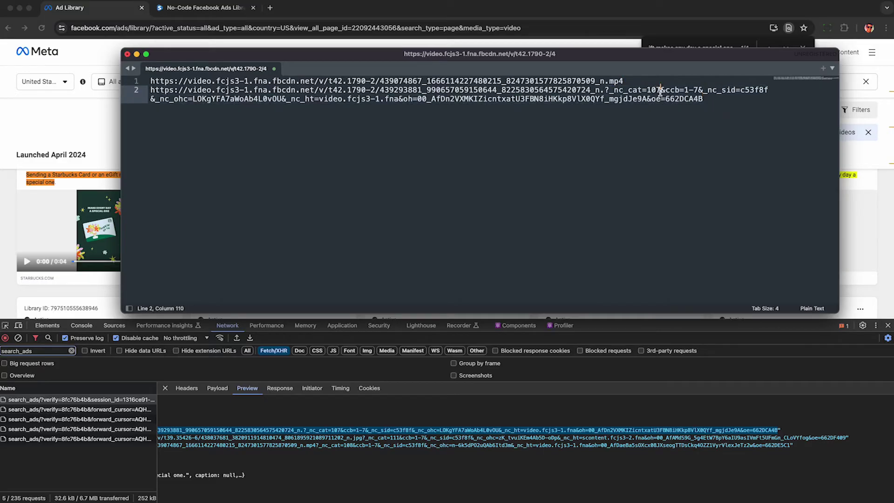
pyautogui.press('super+Tab')
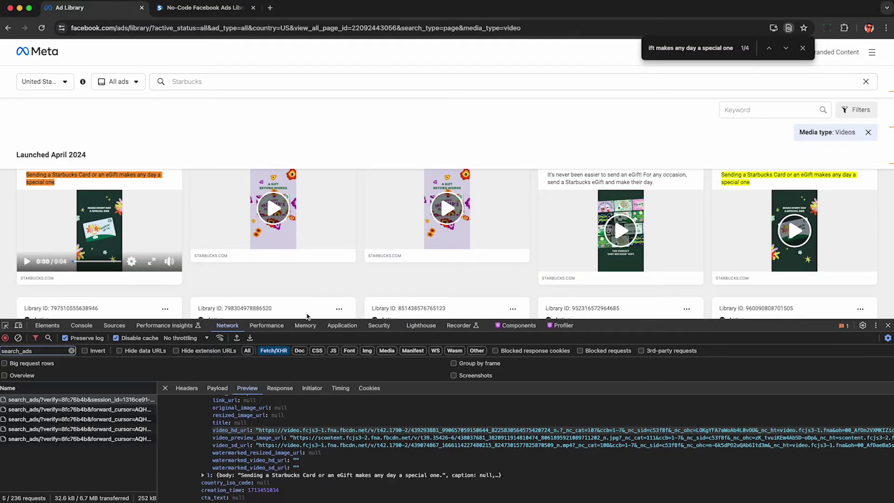
# - Scroll the Starbucks video ad results down until the oldest ads load
pyautogui.scroll(-4, 360, 284)
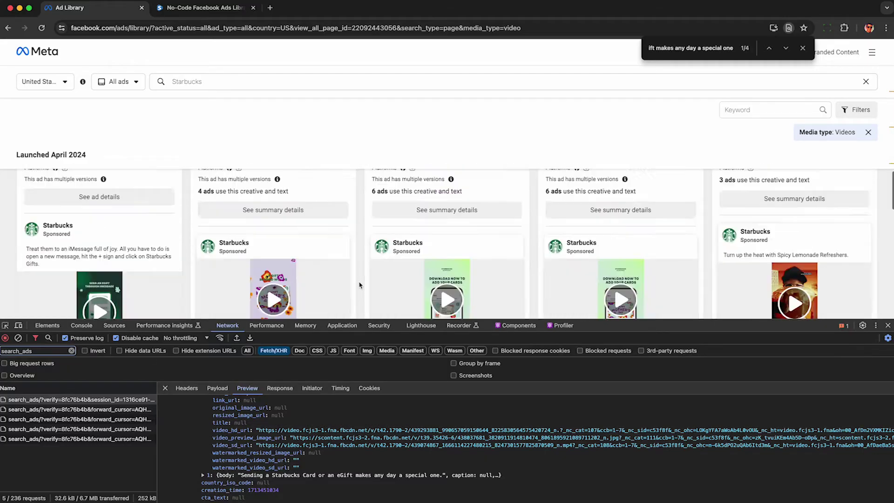
pyautogui.scroll(-5, 360, 284)
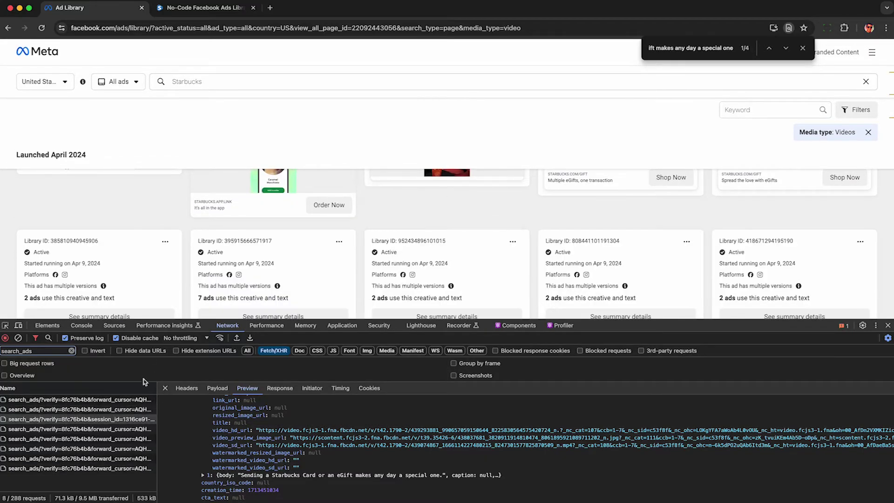
pyautogui.scroll(-2, 357, 263)
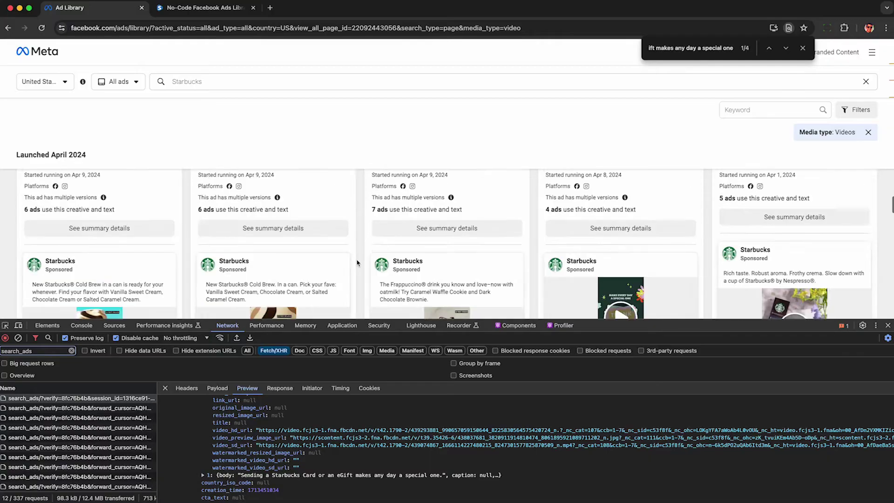
pyautogui.scroll(-10, 358, 263)
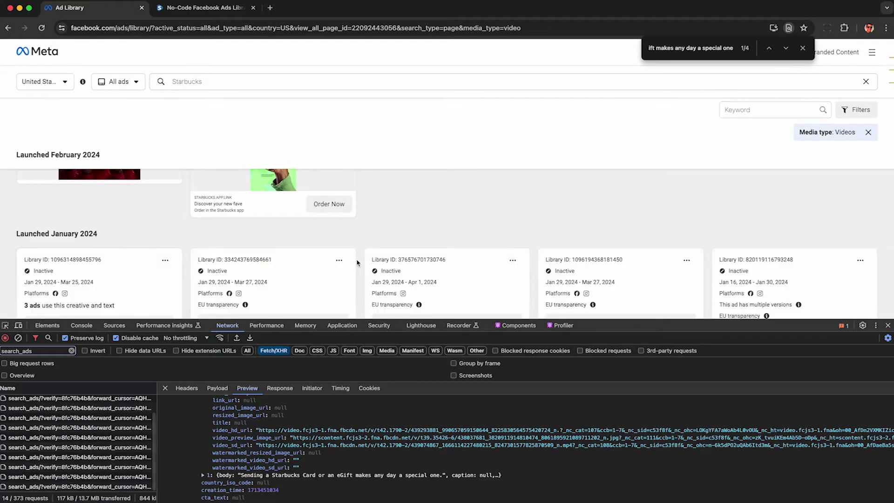
pyautogui.scroll(-15, 357, 263)
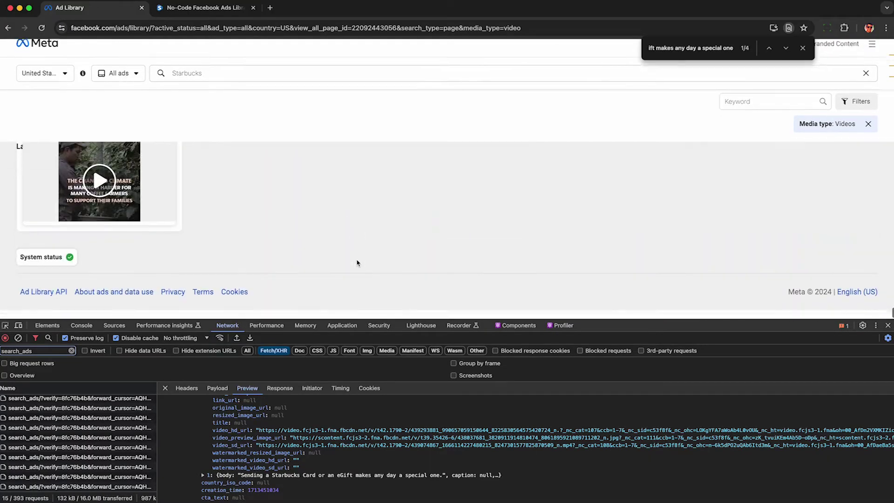
pyautogui.scroll(3, 223, 230)
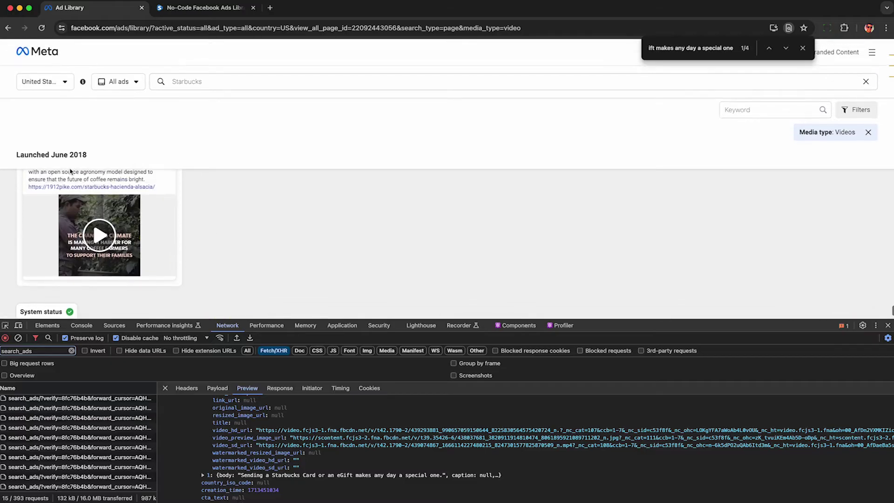
# - Highlight the Launched June 2018 heading, the ad's Inactive status and its Jun 7–10, 2018 dates
pyautogui.tripleClick(76, 153)
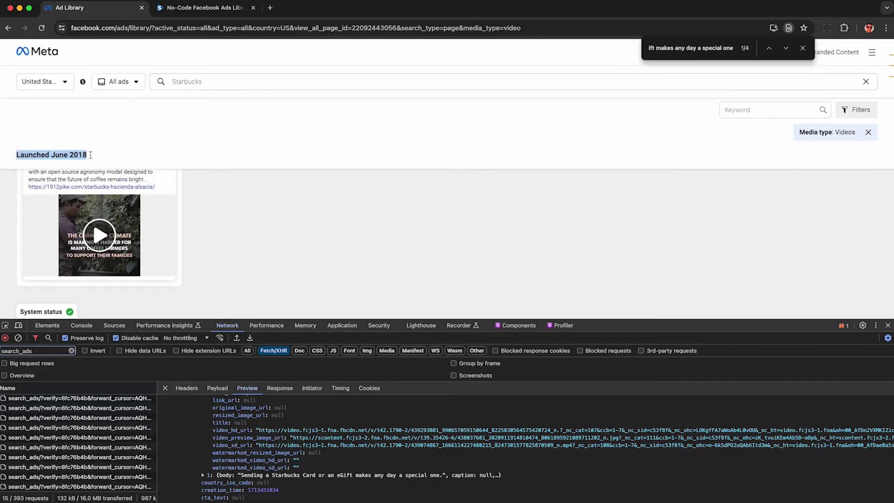
pyautogui.scroll(3, 228, 203)
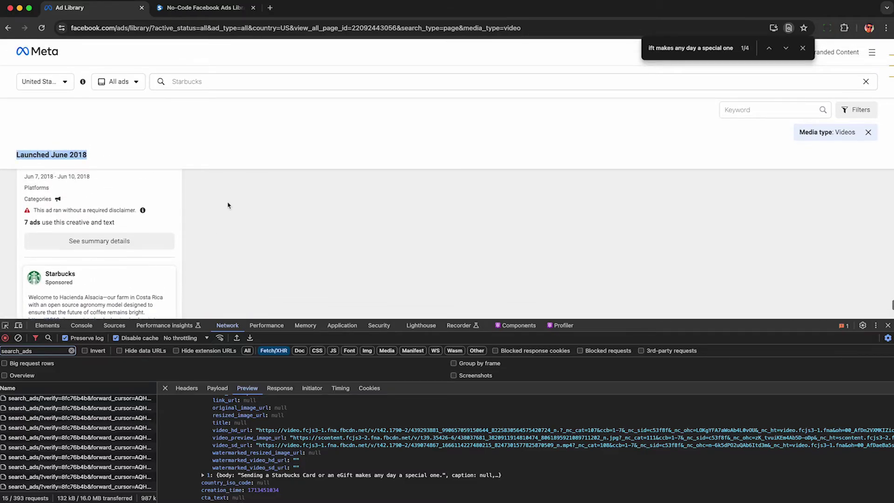
pyautogui.scroll(2, 228, 205)
pyautogui.click(221, 211)
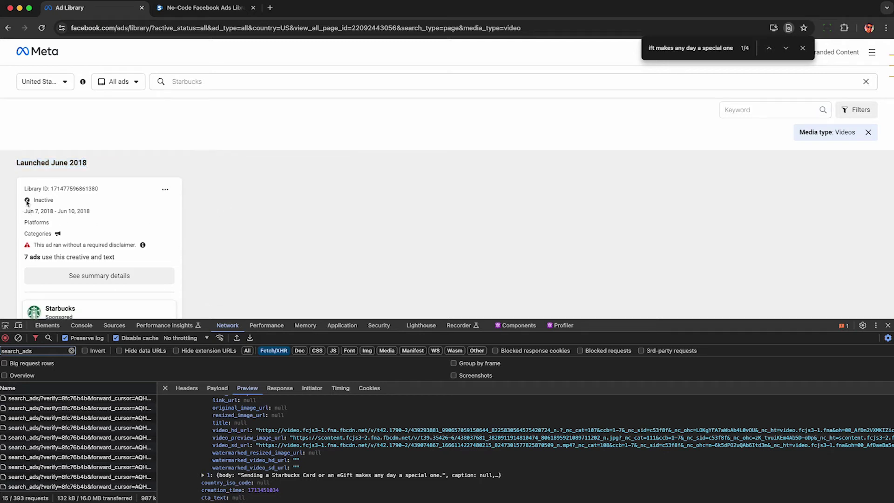
pyautogui.doubleClick(42, 199)
pyautogui.moveTo(23, 213); pyautogui.dragTo(97, 215)
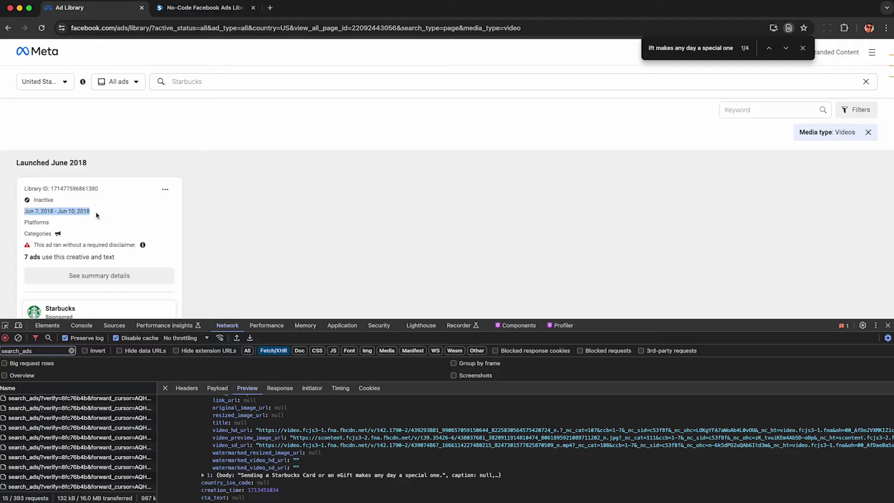
# - Step through the earlier and later search_ads requests' responses in the Network panel
pyautogui.click(78, 213)
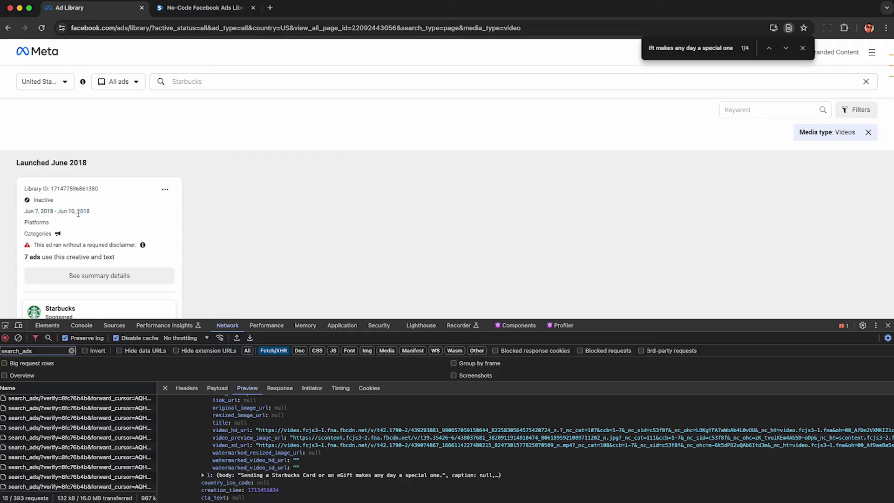
pyautogui.click(120, 457)
pyautogui.click(122, 437)
pyautogui.click(122, 418)
pyautogui.click(117, 408)
pyautogui.click(117, 418)
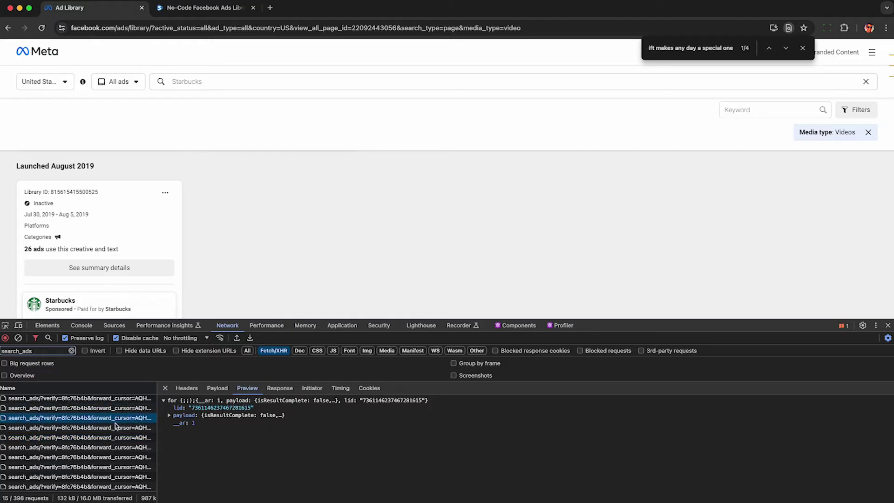
pyautogui.click(117, 428)
pyautogui.click(117, 437)
pyautogui.click(117, 447)
pyautogui.click(116, 457)
pyautogui.click(116, 466)
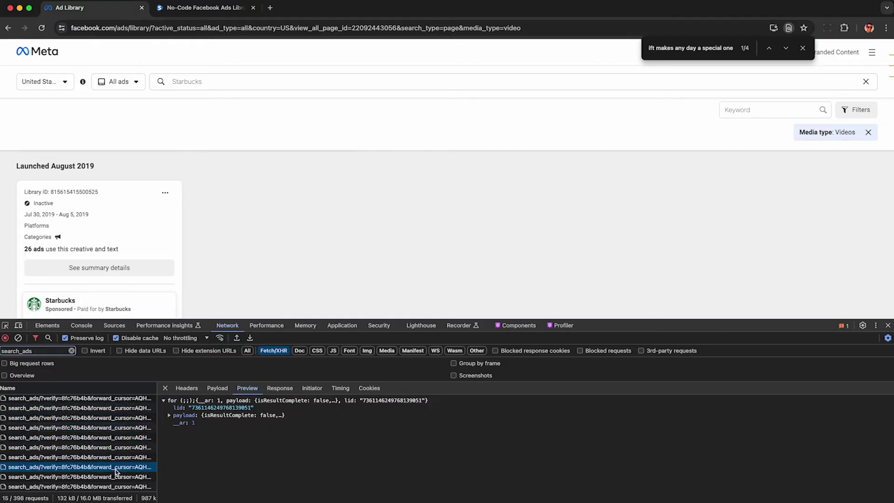
pyautogui.click(250, 338)
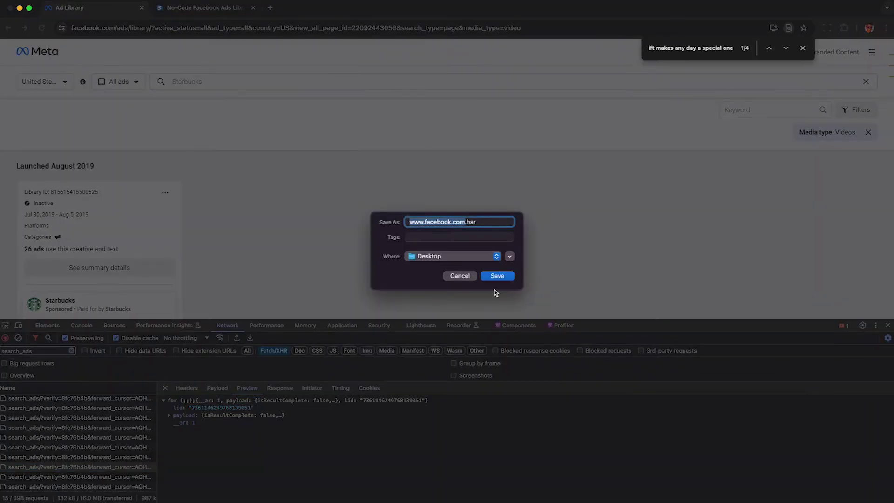
pyautogui.click(505, 278)
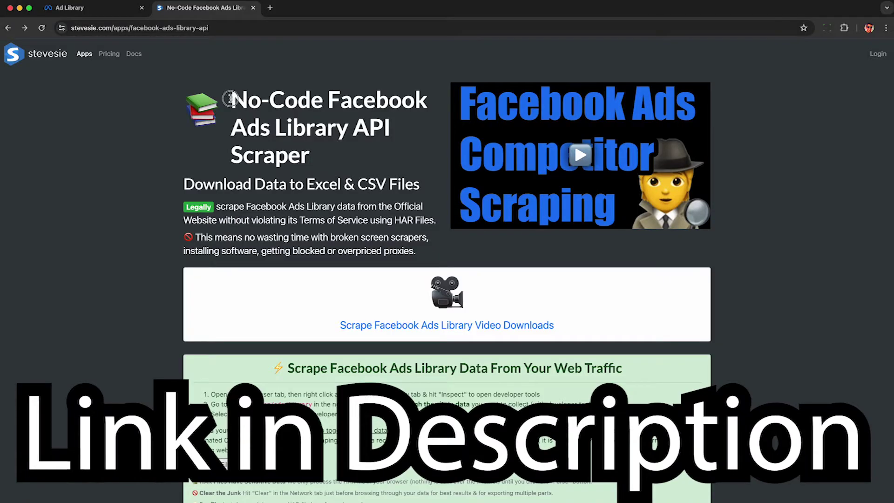
pyautogui.moveTo(230, 93); pyautogui.dragTo(321, 158)
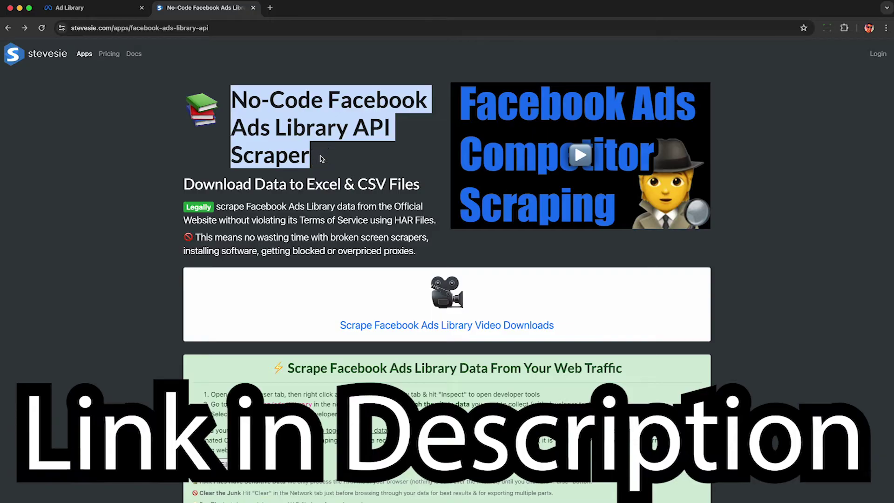
pyautogui.click(321, 159)
pyautogui.scroll(-5, 322, 159)
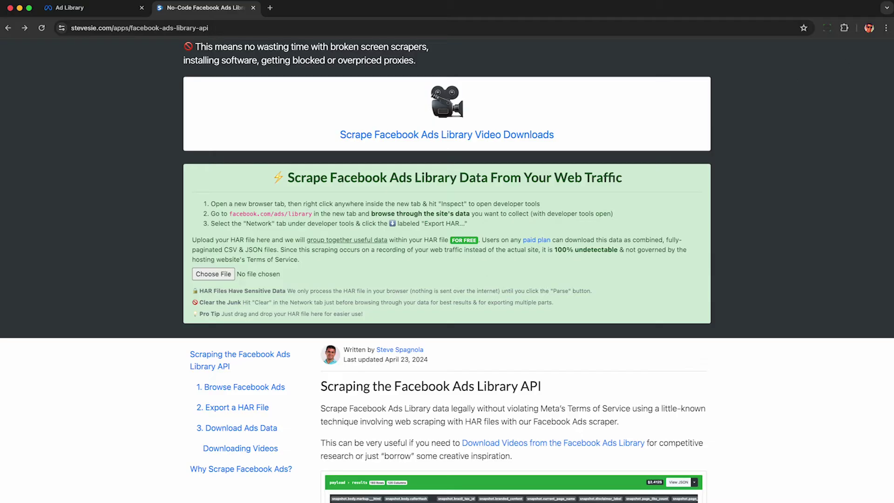
pyautogui.moveTo(893, 38); pyautogui.dragTo(561, 237)
# - Review the search_ads group's 14 requests and 108 fields, then parse the group into tables
pyautogui.scroll(-2, 400, 181)
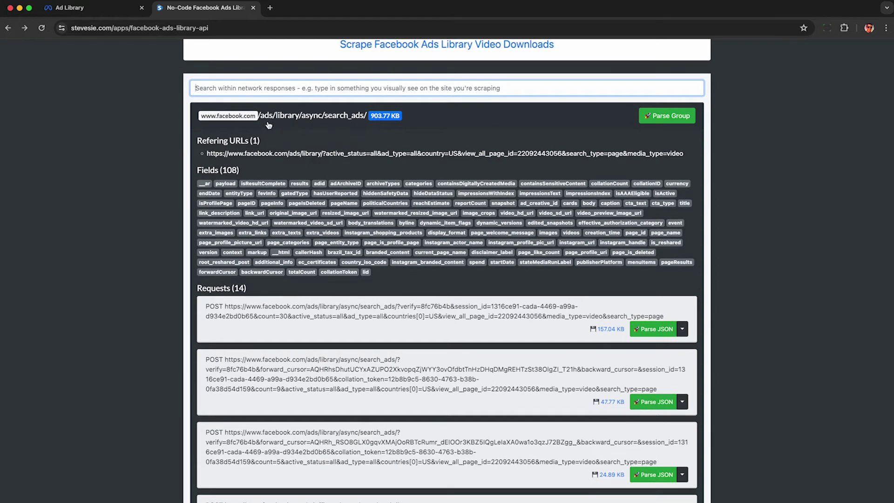
pyautogui.scroll(-4, 437, 222)
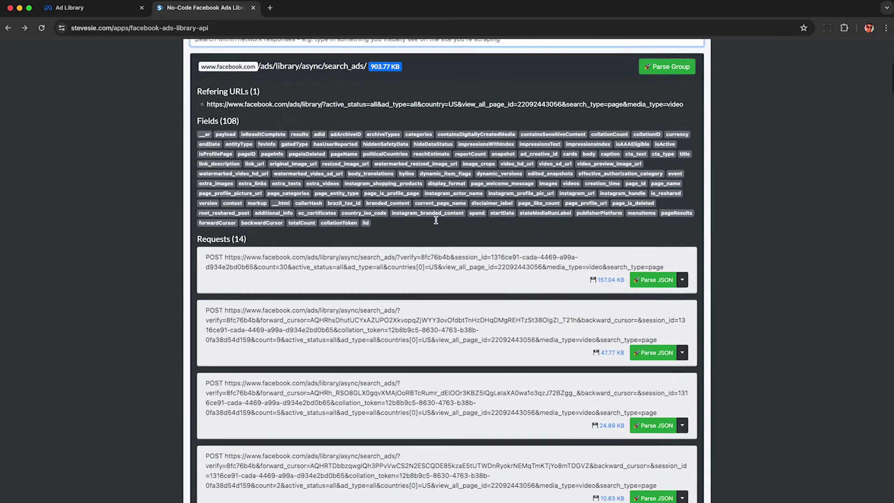
pyautogui.scroll(-2, 437, 223)
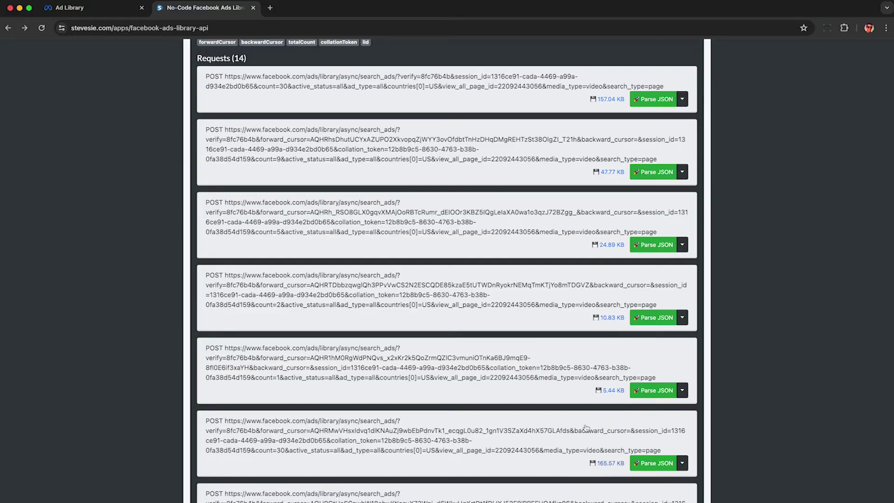
pyautogui.scroll(1, 577, 344)
pyautogui.scroll(4, 577, 344)
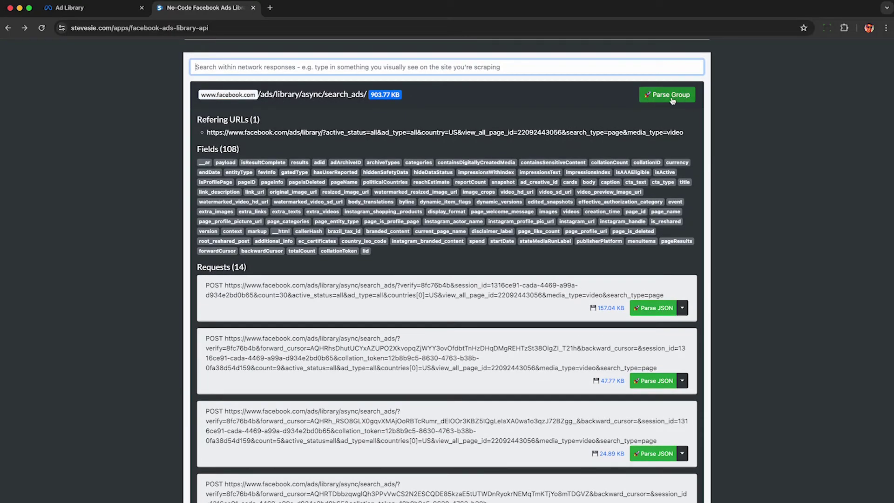
pyautogui.click(669, 95)
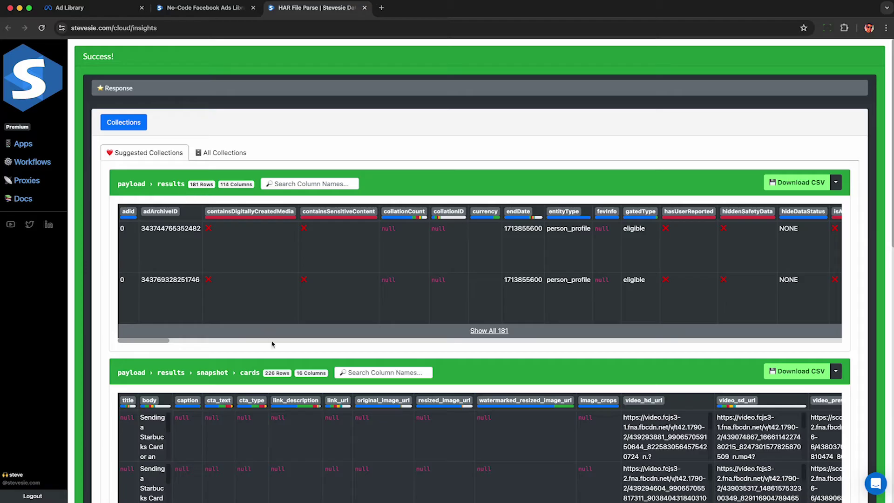
# - Copy the first row's adArchiveID and find it on the Ad Library page to confirm the match
pyautogui.scroll(-2, 279, 359)
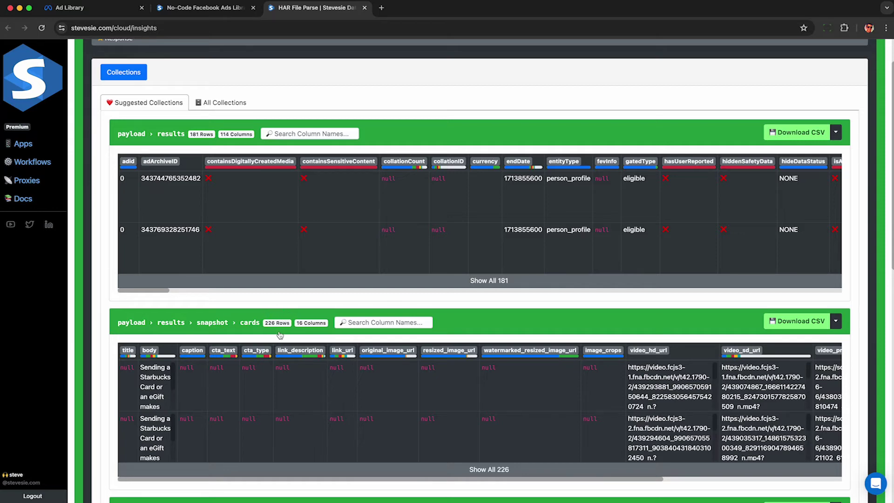
pyautogui.doubleClick(182, 180)
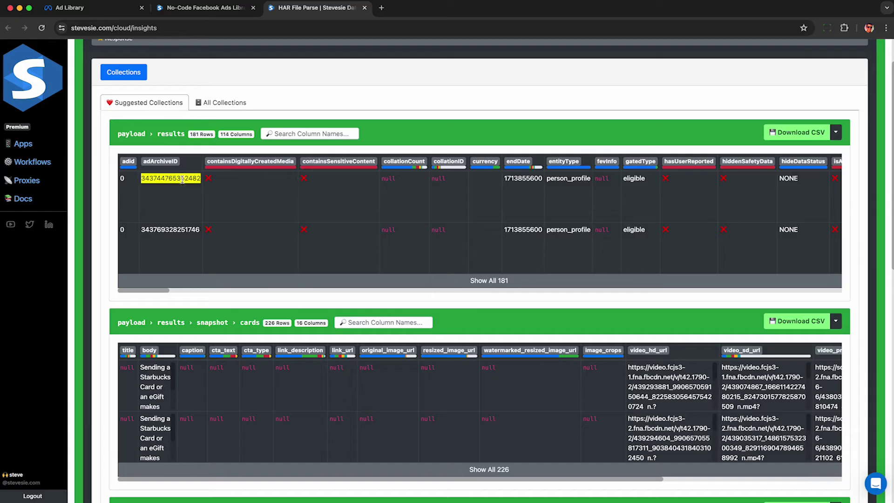
pyautogui.press('super+c')
pyautogui.press('super+1')
pyautogui.press('super+f')
pyautogui.press('super+v')
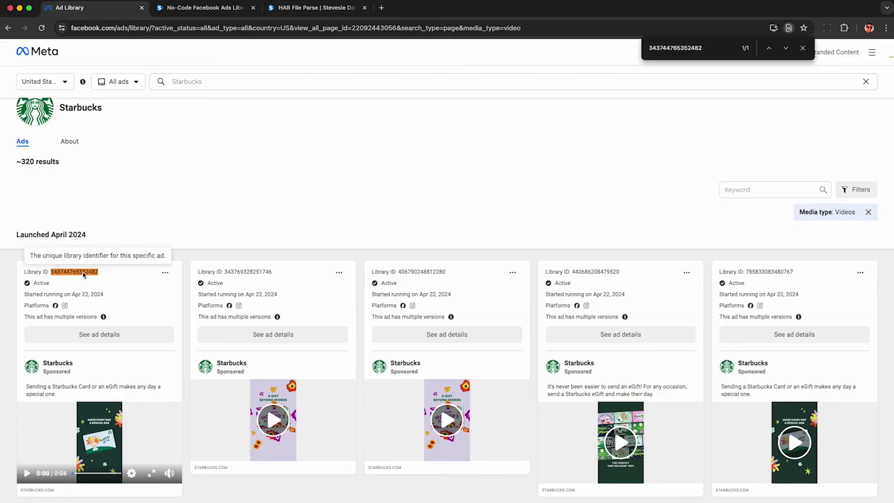
pyautogui.scroll(-1, 84, 275)
pyautogui.press('super+3')
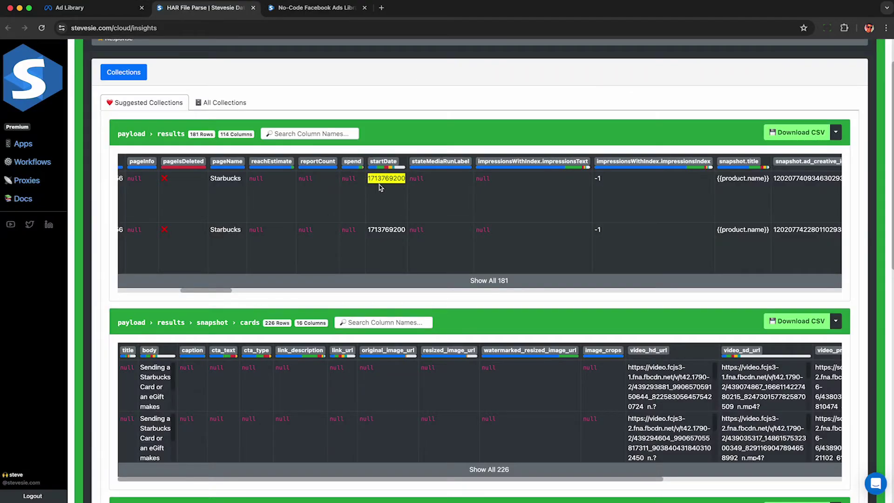
pyautogui.click(107, 10)
pyautogui.moveTo(72, 245); pyautogui.dragTo(104, 245)
pyautogui.click(202, 3)
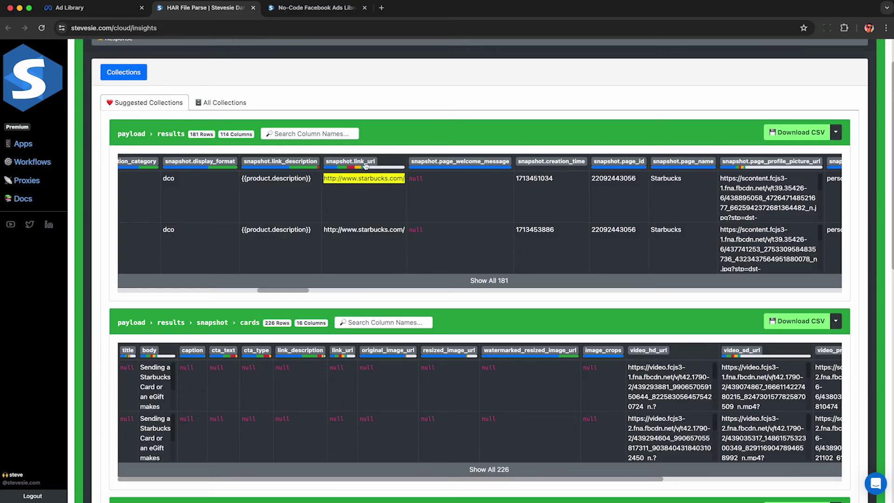
pyautogui.moveTo(379, 168)
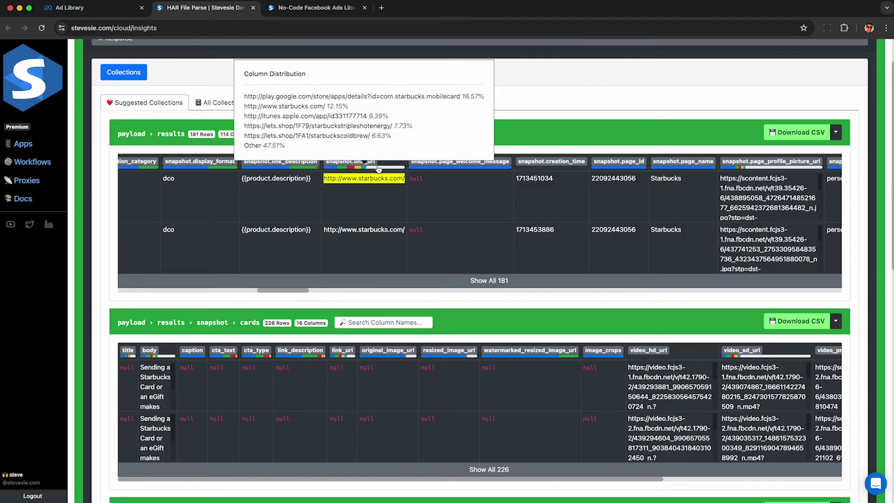
pyautogui.hscroll(10, 387, 186)
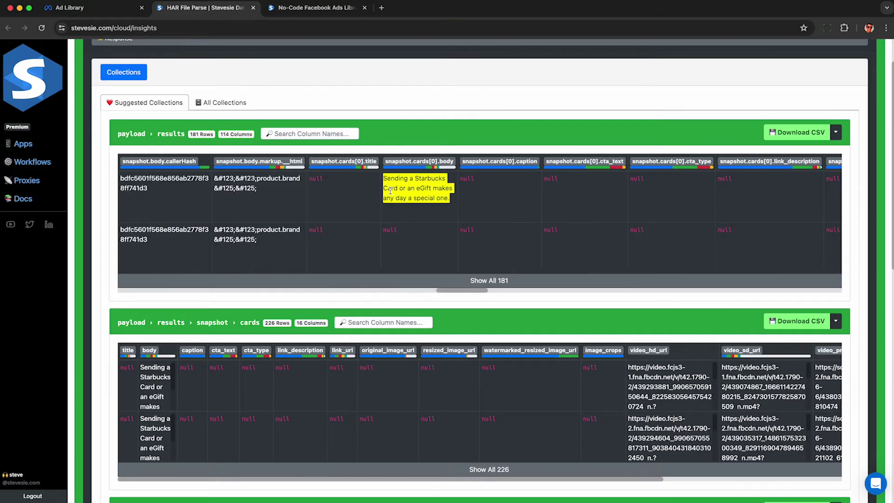
pyautogui.click(102, 11)
pyautogui.scroll(-1, 96, 312)
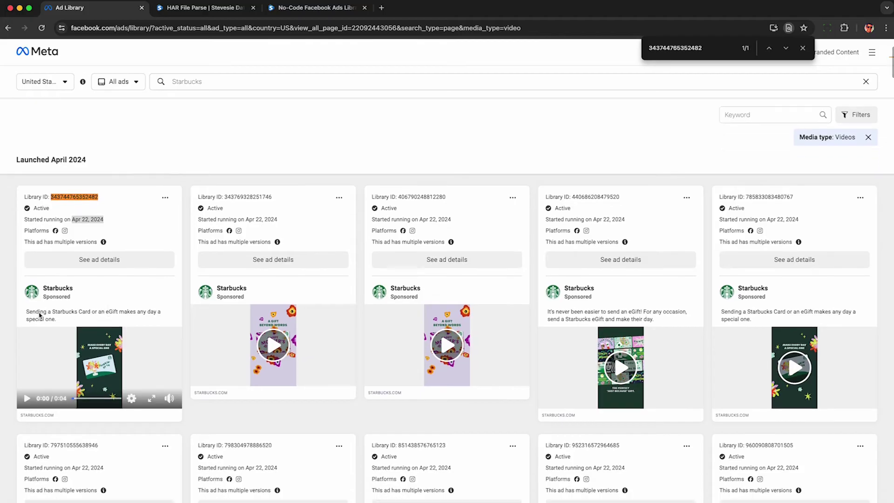
pyautogui.moveTo(26, 311); pyautogui.dragTo(66, 319)
pyautogui.click(66, 319)
pyautogui.click(203, 8)
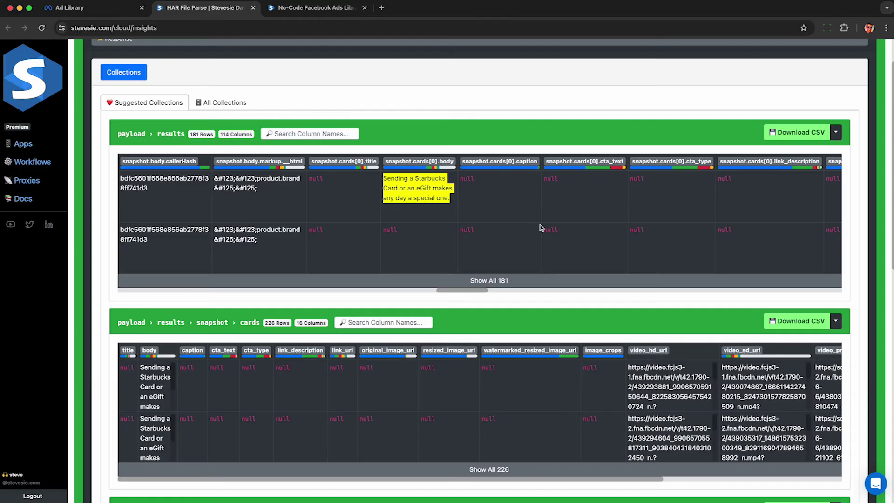
pyautogui.hscroll(3, 540, 227)
# - Copy the first ad's video_sd_url from the results table and compare it with the links in Sublime Text
pyautogui.hscroll(10, 540, 227)
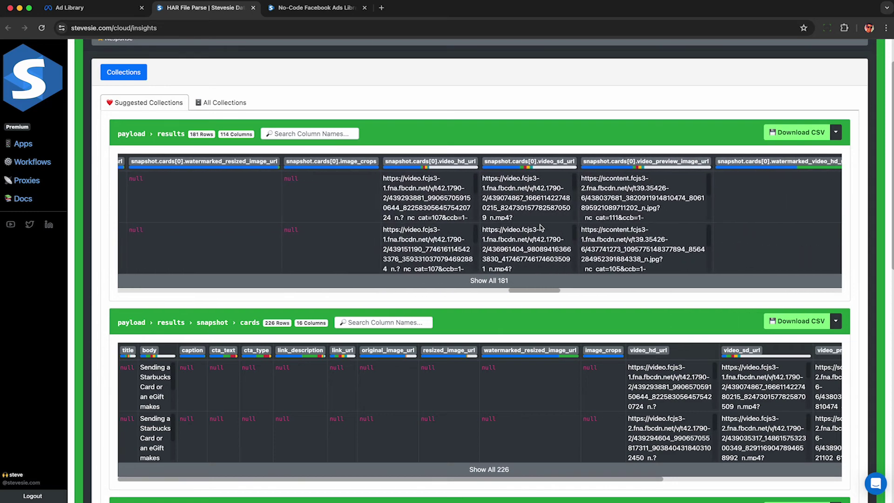
pyautogui.hscroll(1, 540, 227)
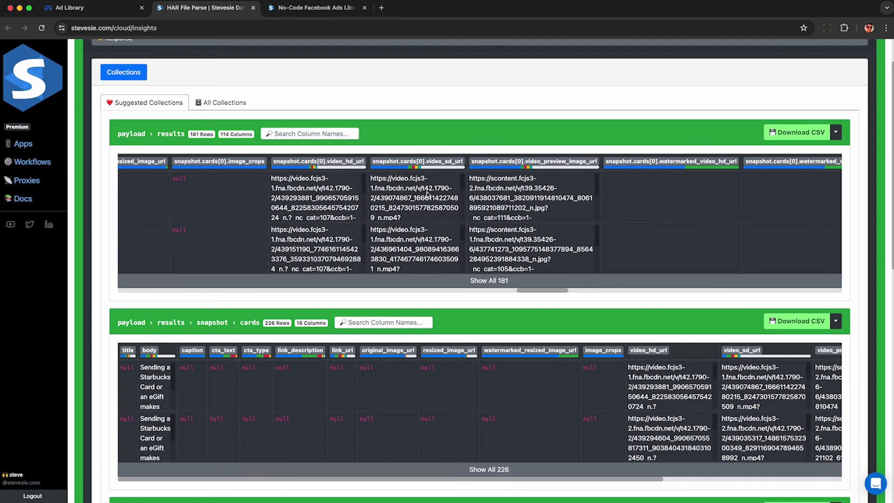
pyautogui.tripleClick(384, 187)
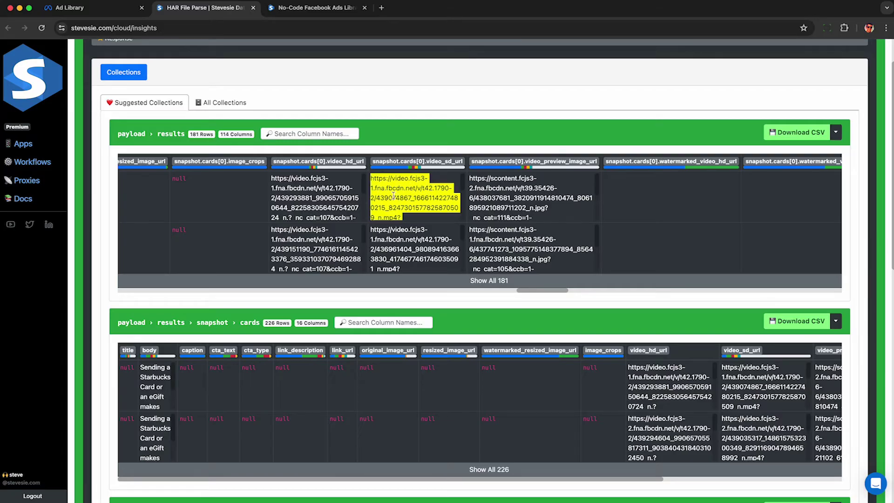
pyautogui.press('super+Tab')
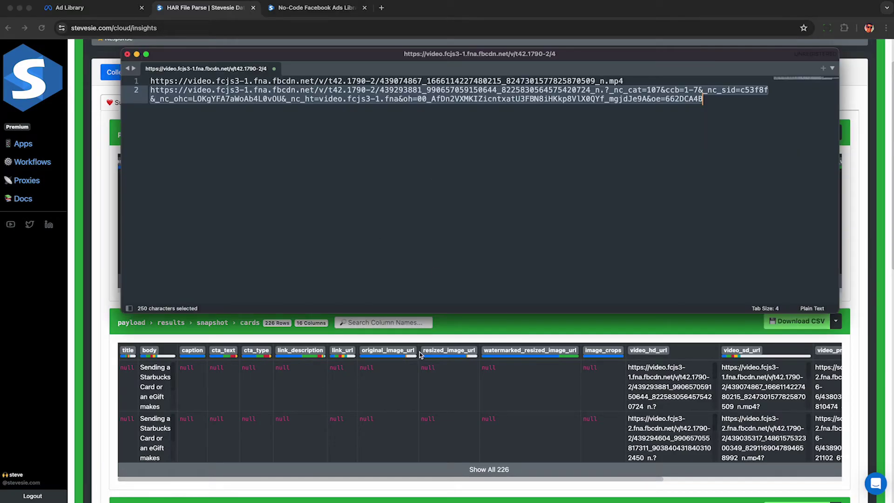
pyautogui.press('super+Tab')
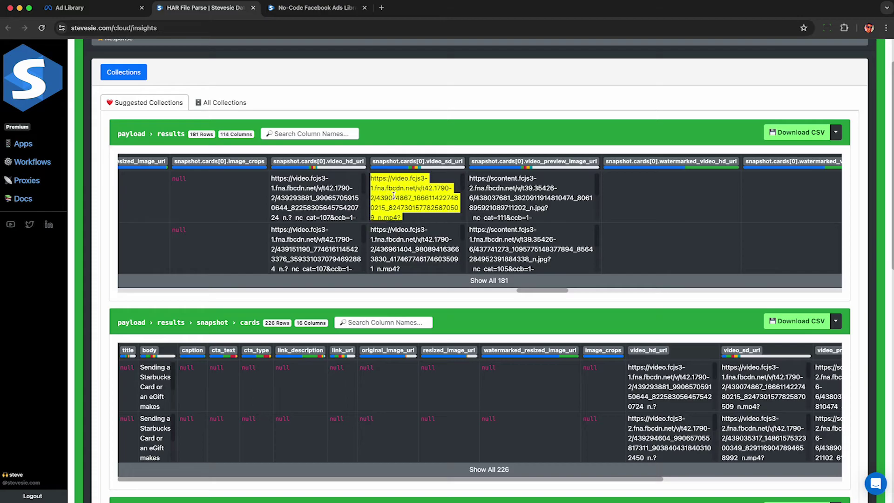
pyautogui.press('super+1')
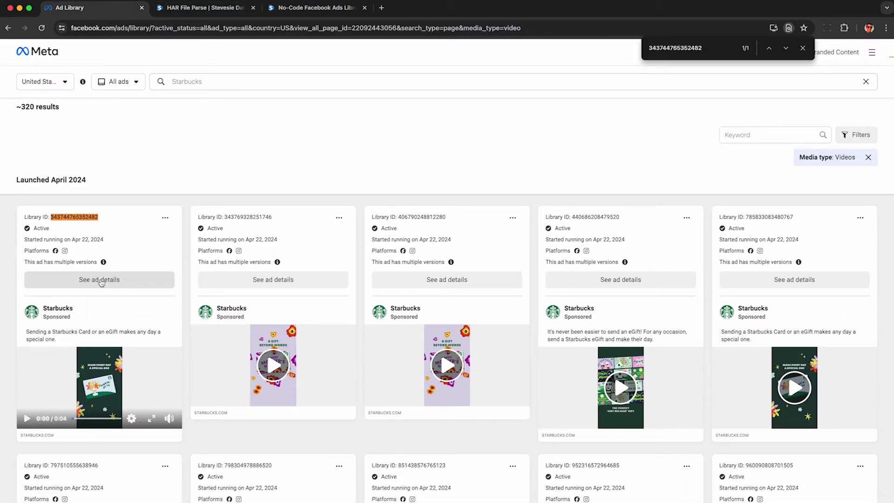
# - Open the first ad's details, play its second version's video and flip between both versions
pyautogui.click(100, 279)
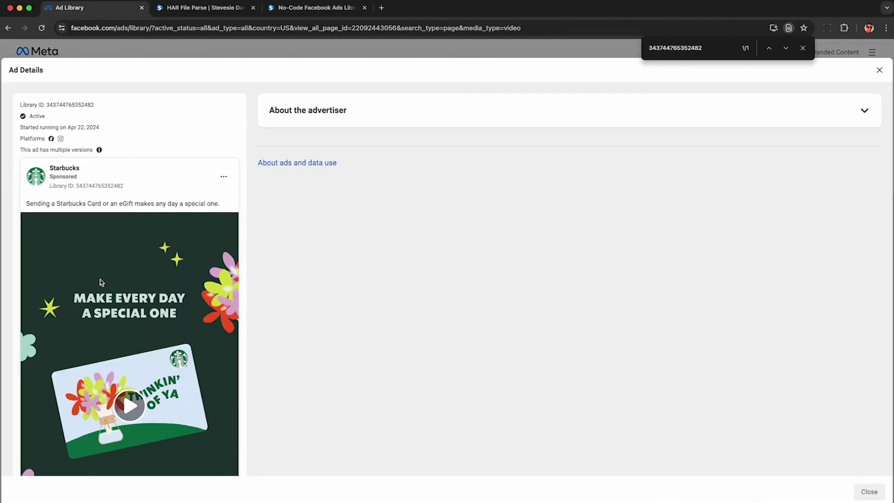
pyautogui.scroll(-5, 112, 279)
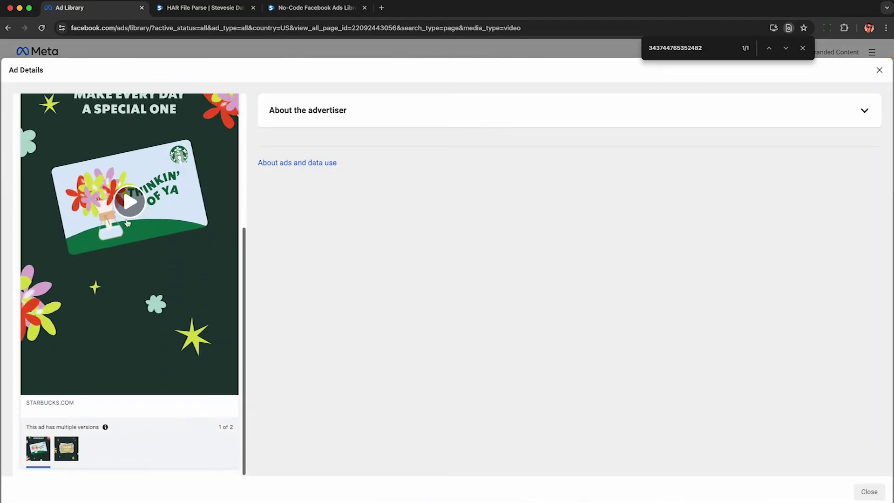
pyautogui.click(66, 448)
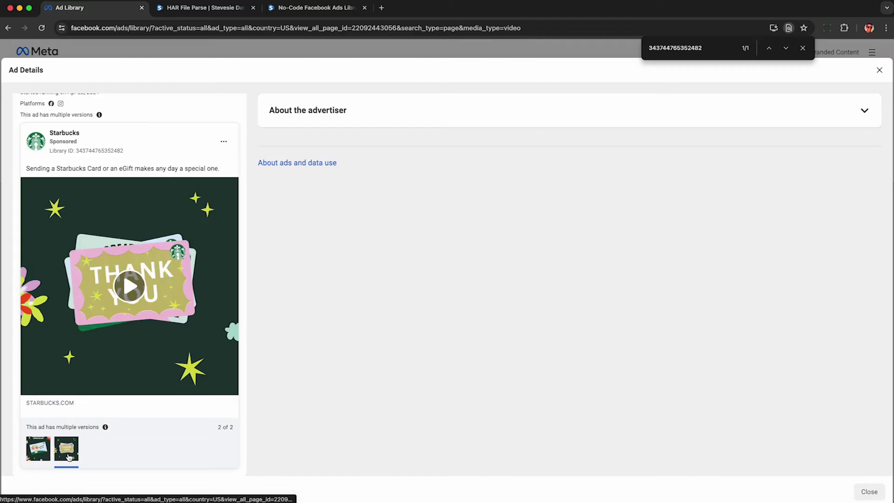
pyautogui.click(131, 278)
pyautogui.scroll(-3, 144, 286)
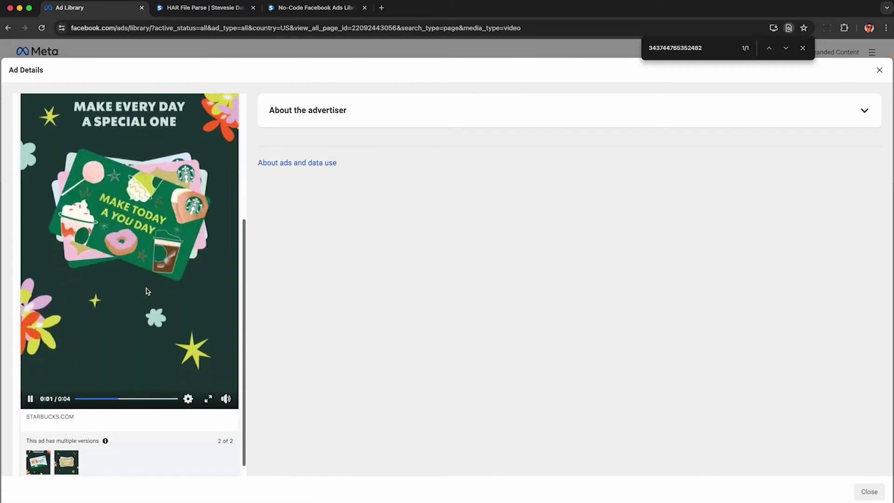
pyautogui.scroll(-1, 146, 291)
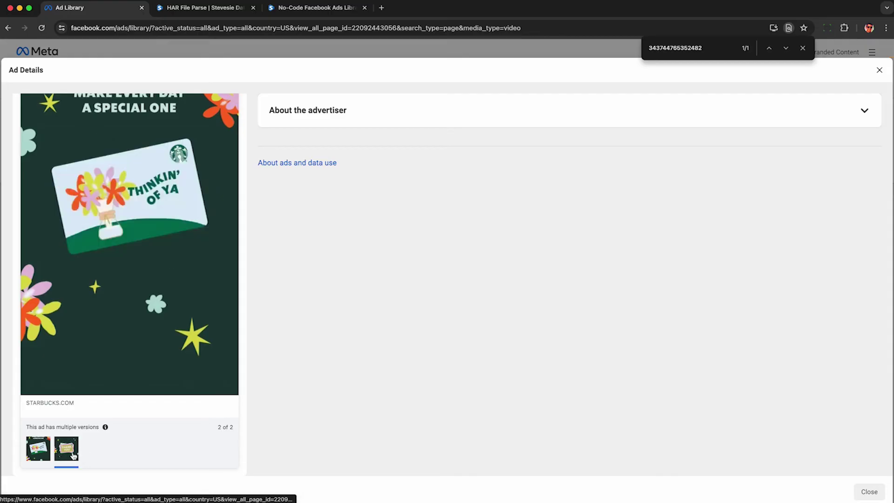
pyautogui.click(37, 450)
pyautogui.click(66, 449)
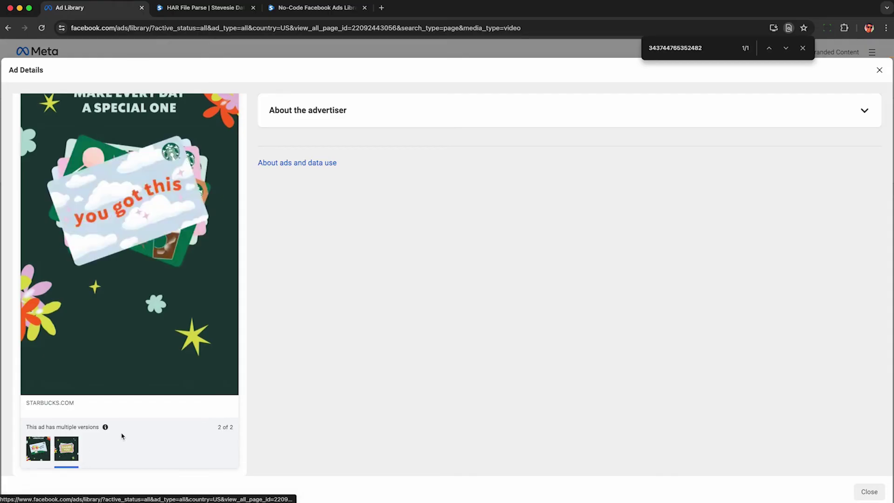
pyautogui.scroll(3, 123, 436)
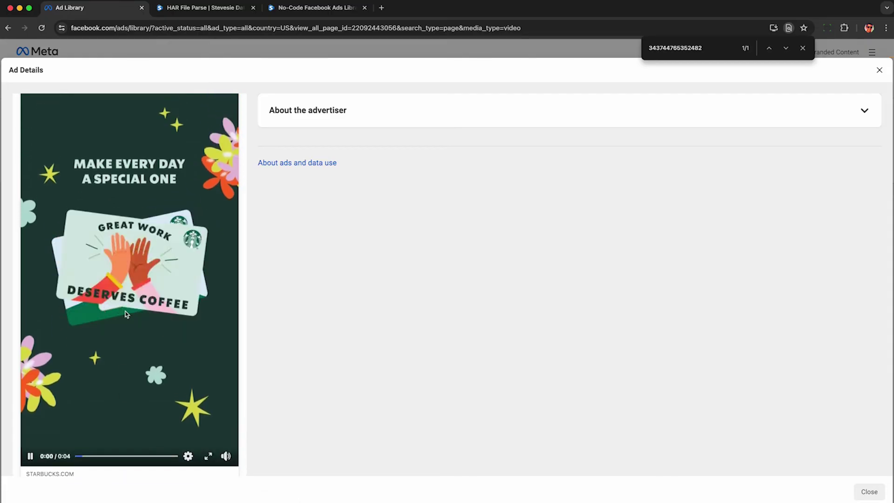
pyautogui.scroll(3, 125, 314)
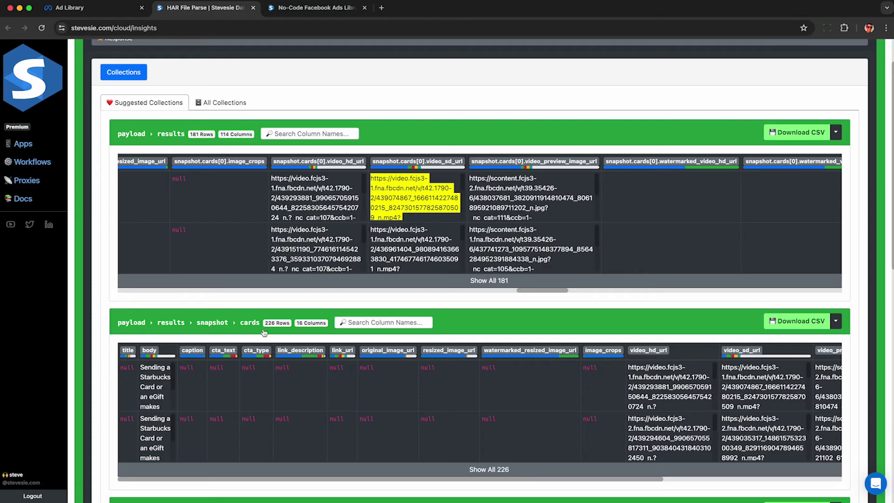
# - Select both snapshot card rows' body texts and the first card's video_hd_url to compare them
pyautogui.tripleClick(148, 377)
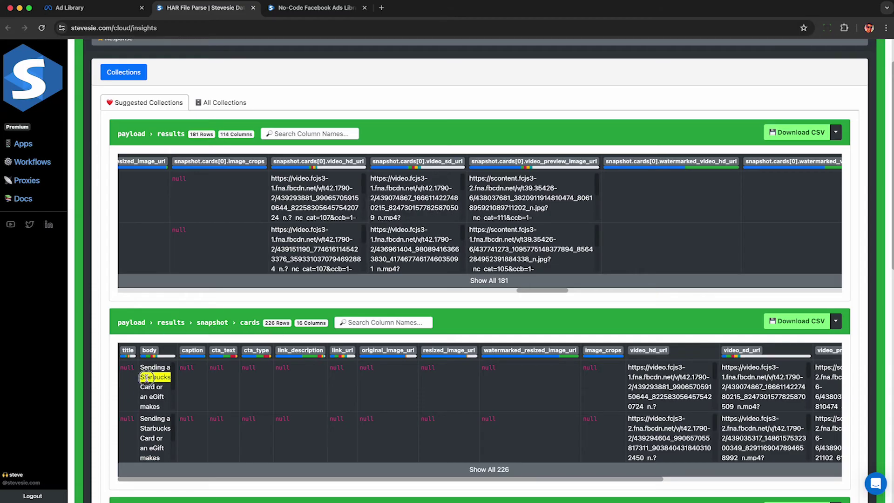
pyautogui.doubleClick(146, 438)
pyautogui.tripleClick(148, 440)
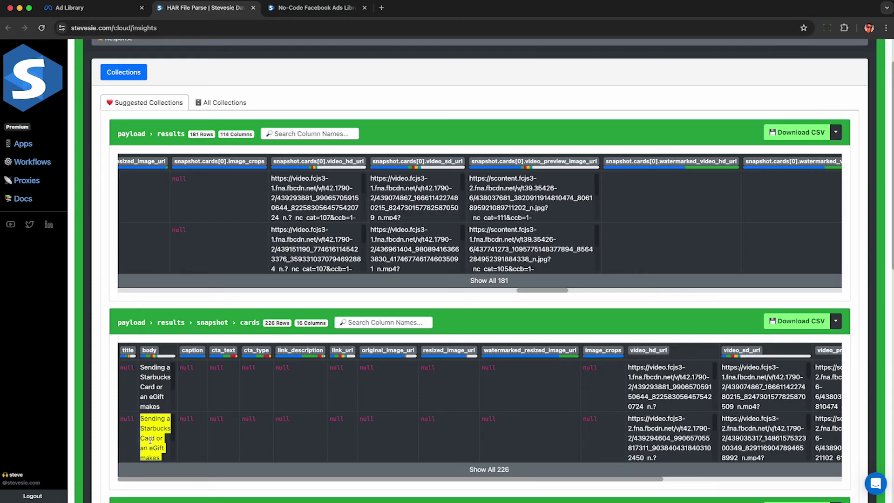
pyautogui.tripleClick(671, 376)
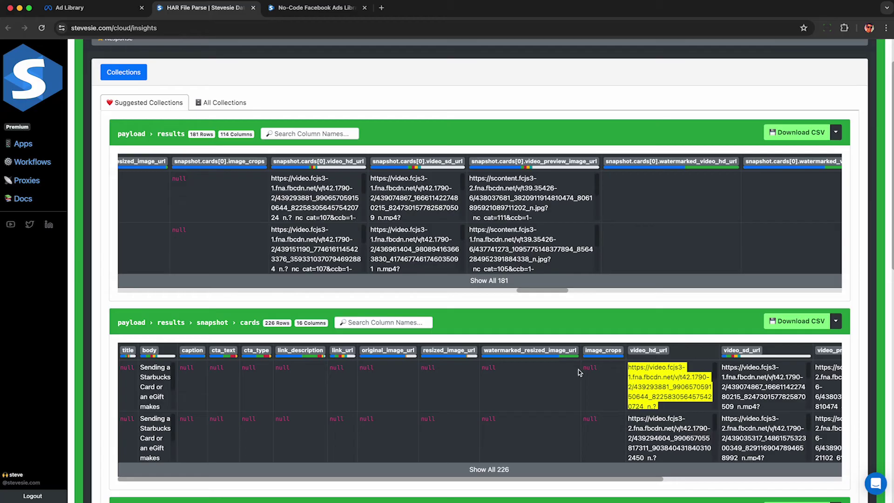
# - Match the ad's second version to row two's video URL, then download the cards table as CSV
pyautogui.click(95, 9)
pyautogui.scroll(-5, 105, 303)
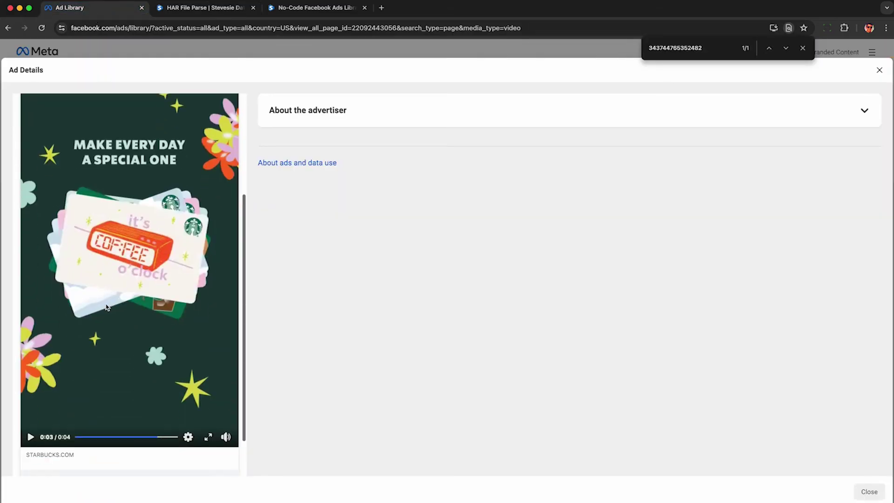
pyautogui.scroll(-1, 107, 308)
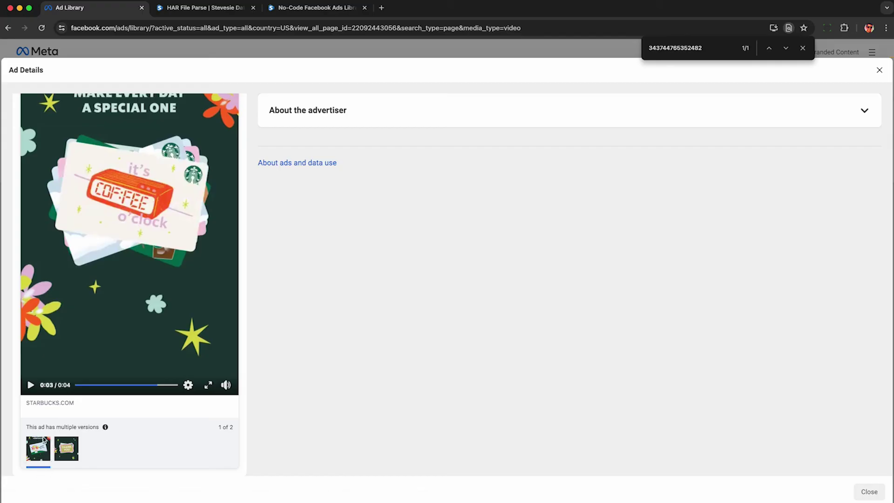
pyautogui.click(66, 448)
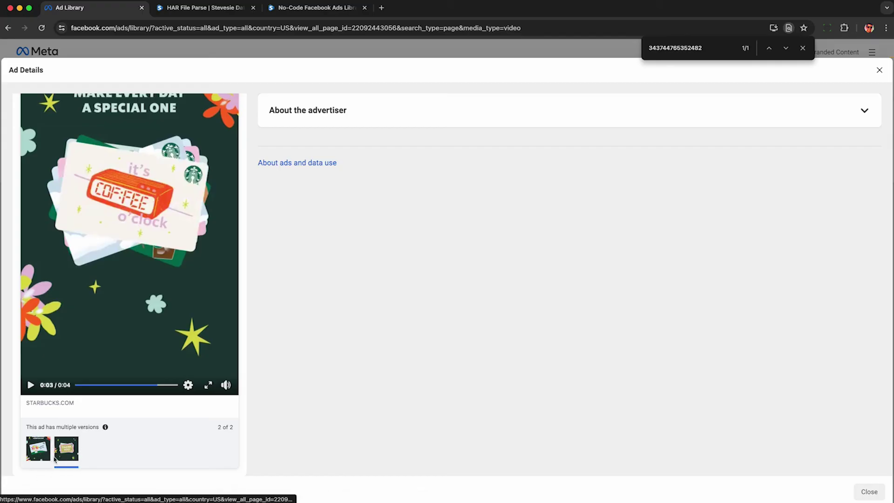
pyautogui.click(236, 10)
pyautogui.tripleClick(639, 419)
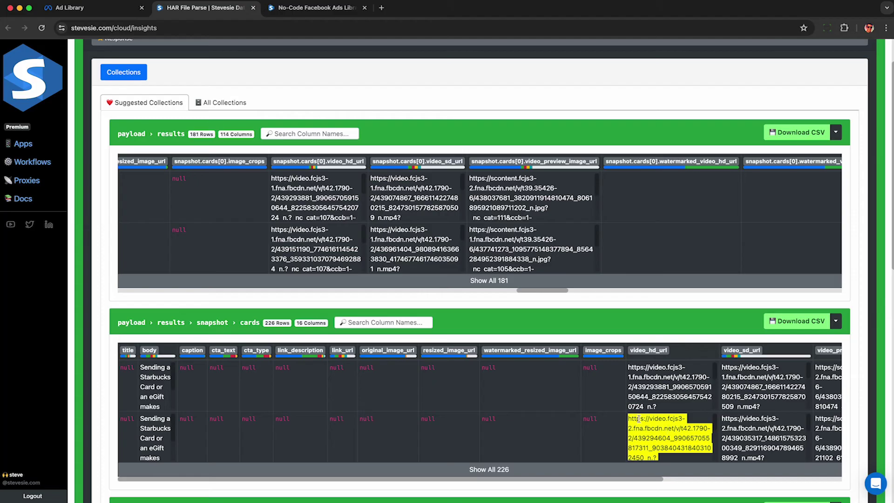
pyautogui.click(659, 440)
pyautogui.click(797, 320)
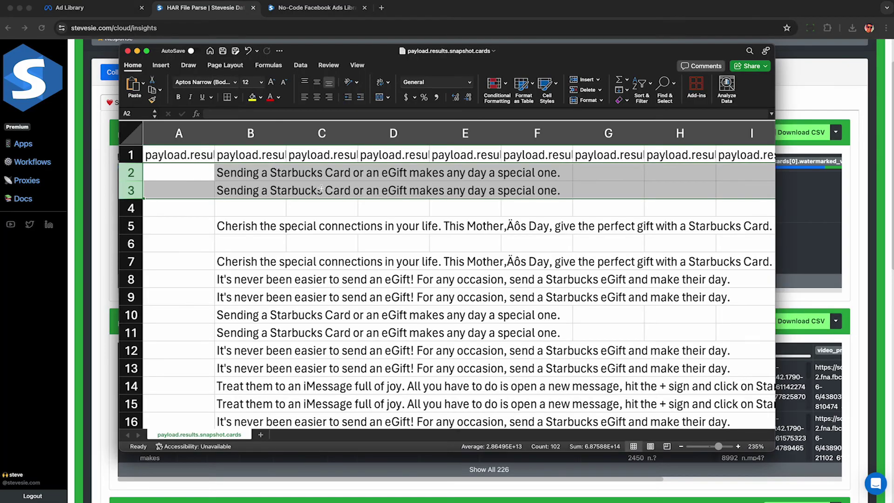
# - Fit the column widths and select the ad_creative_id values in R2:R3 and R4:R7
pyautogui.hscroll(10, 321, 189)
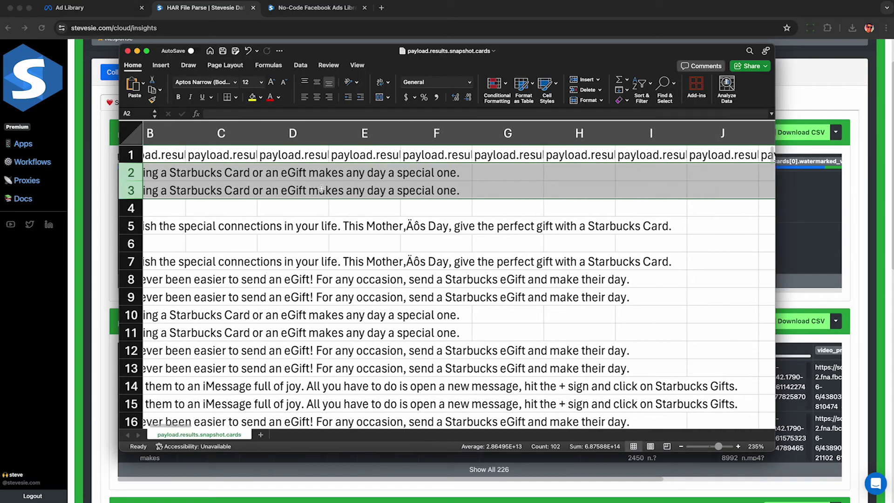
pyautogui.hscroll(2, 322, 189)
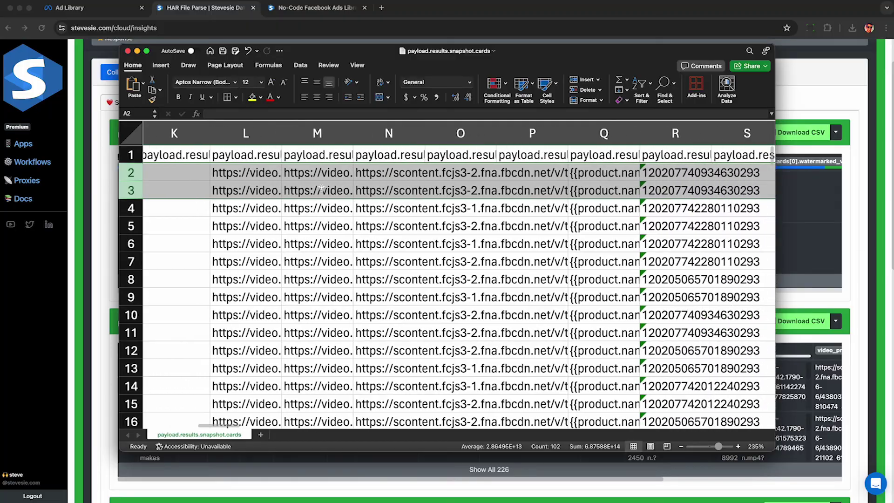
pyautogui.hscroll(3, 432, 165)
pyautogui.click(434, 172)
pyautogui.hotkey('shift', 'Down')
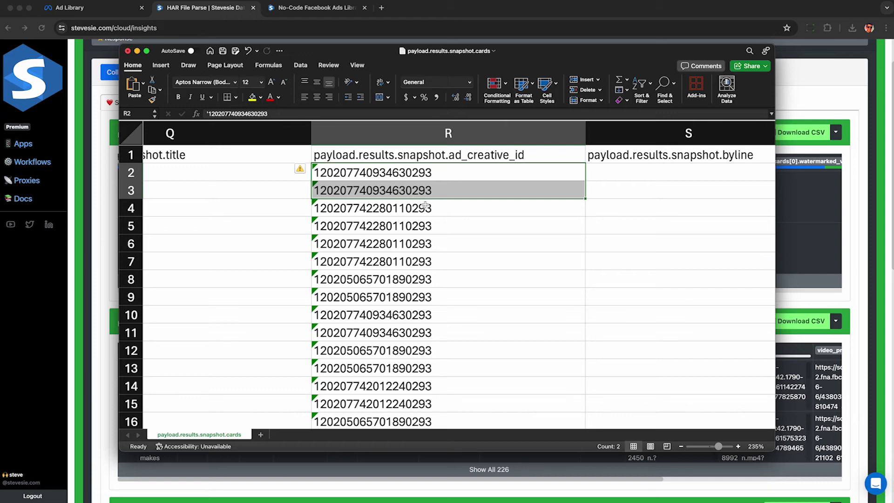
pyautogui.moveTo(425, 205); pyautogui.dragTo(426, 257)
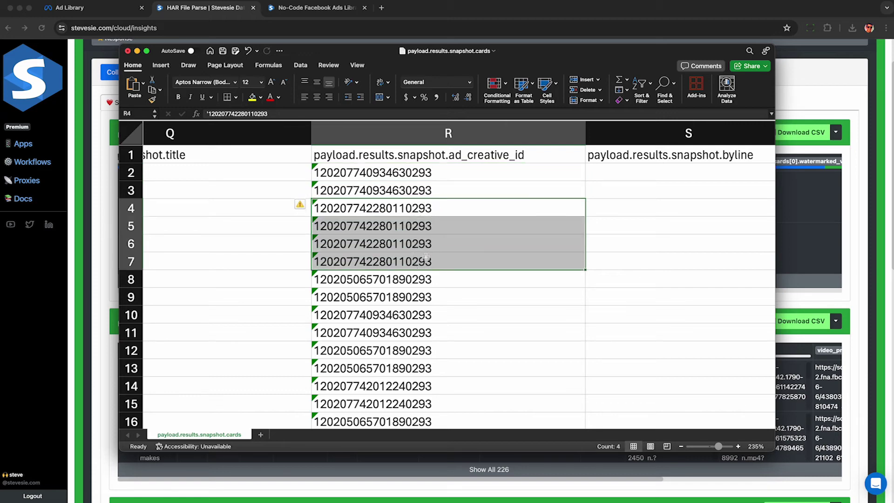
# - Select cells L4:L6 to compare their values, then scroll across the remaining columns
pyautogui.hscroll(-15, 425, 257)
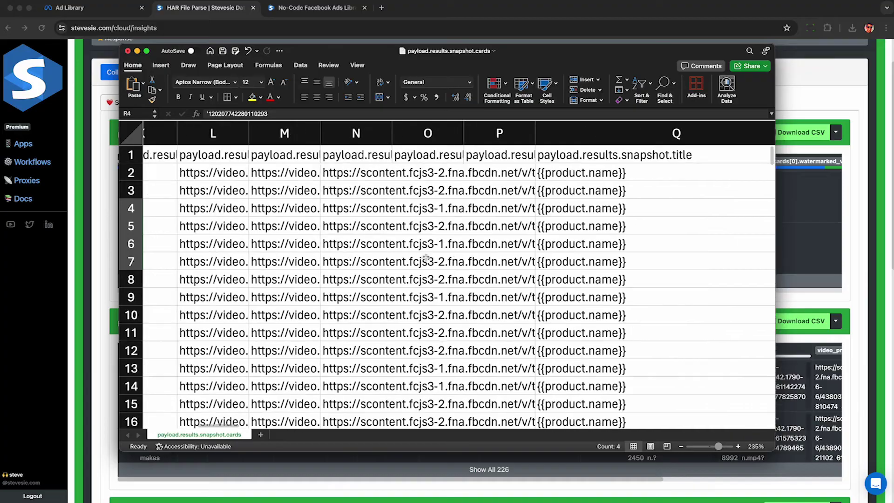
pyautogui.hscroll(-5, 426, 257)
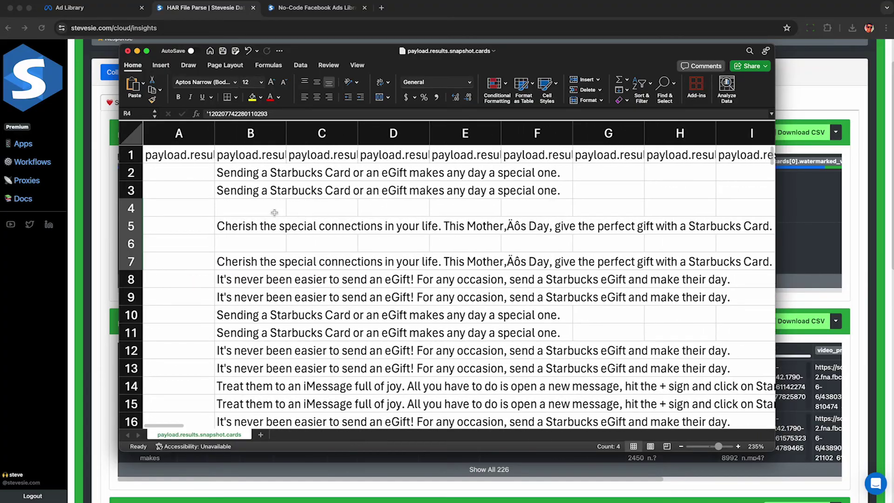
pyautogui.hscroll(6, 281, 238)
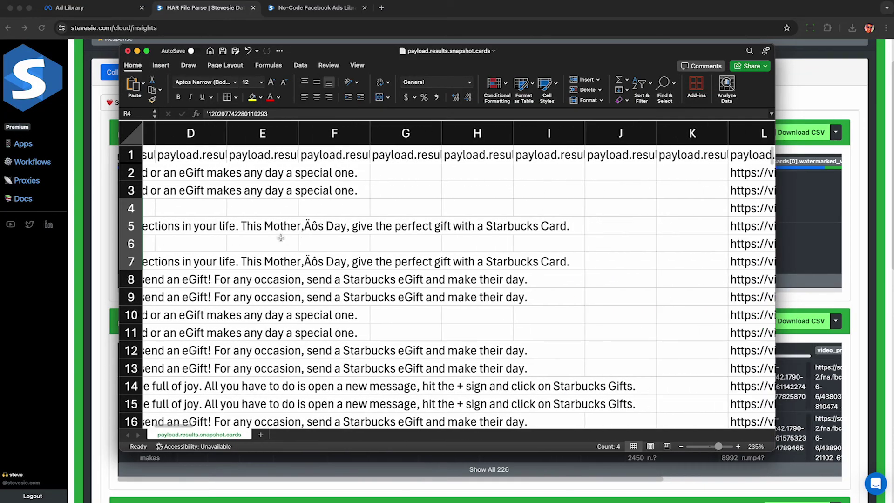
pyautogui.hscroll(1, 281, 238)
pyautogui.moveTo(536, 206); pyautogui.dragTo(543, 260)
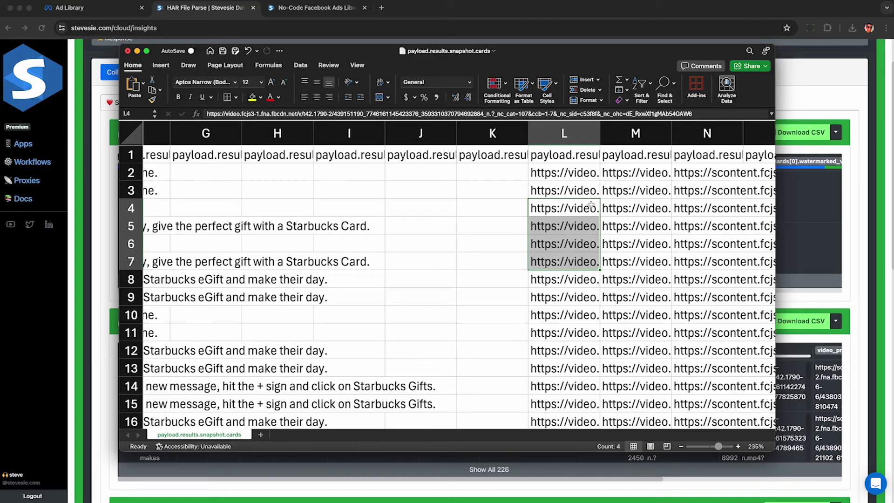
pyautogui.hscroll(10, 577, 210)
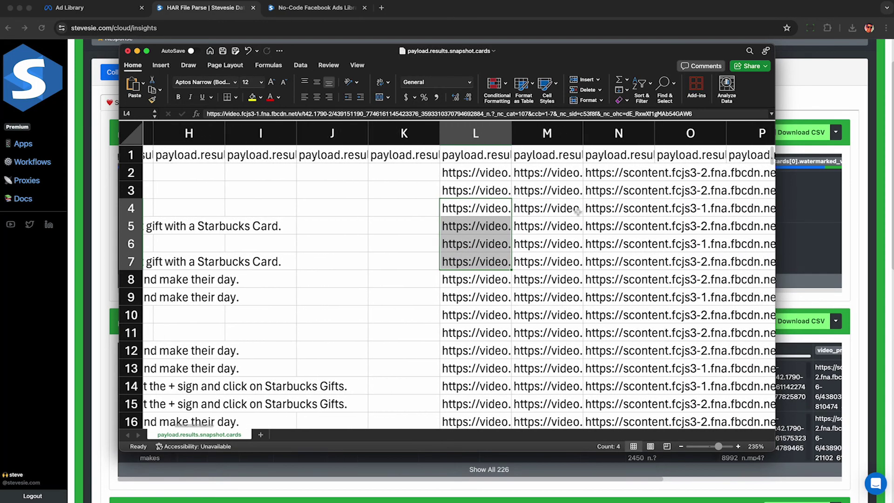
pyautogui.hscroll(8, 577, 210)
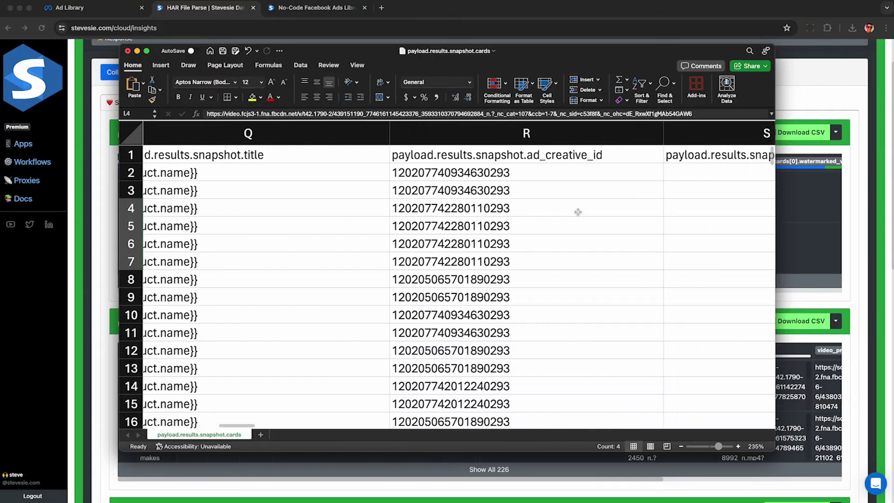
pyautogui.hscroll(6, 577, 212)
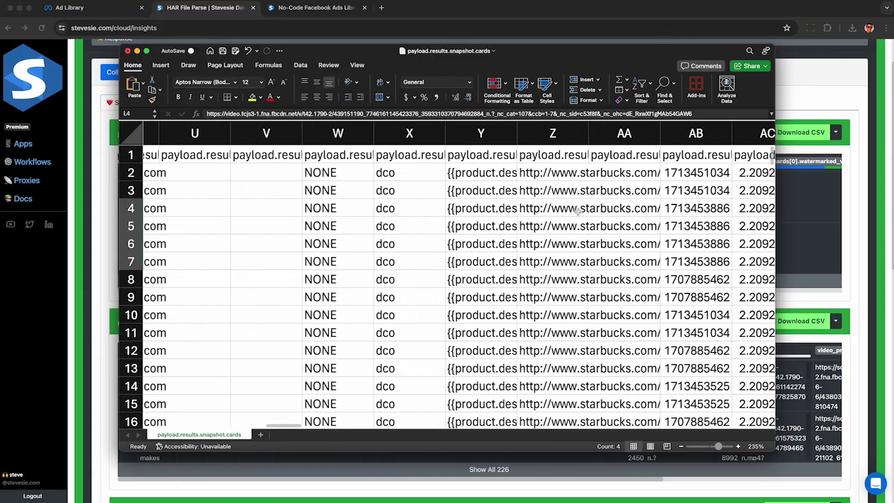
# - Auto-fit column Z so the full link_url values are visible
pyautogui.doubleClick(427, 134)
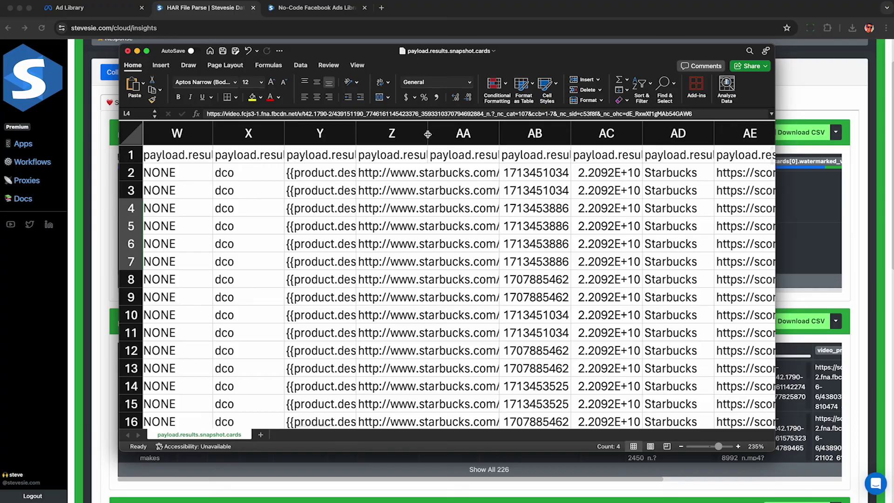
pyautogui.click(507, 126)
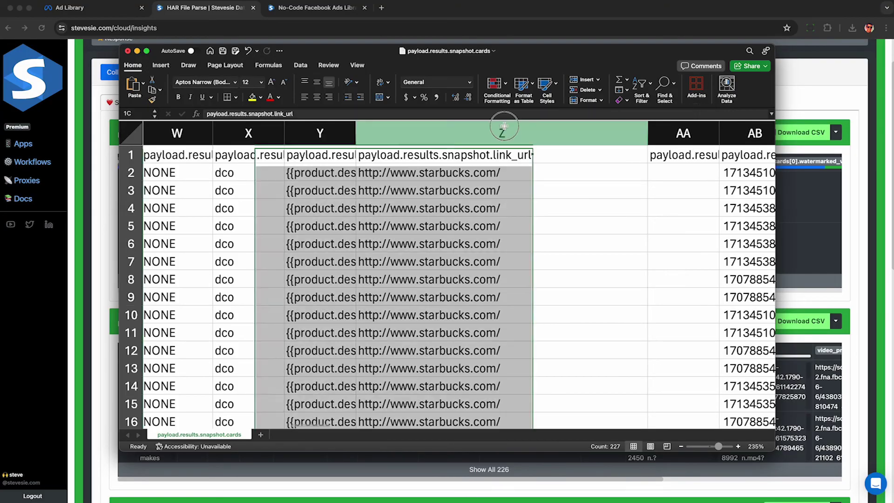
pyautogui.moveTo(773, 161); pyautogui.dragTo(771, 207)
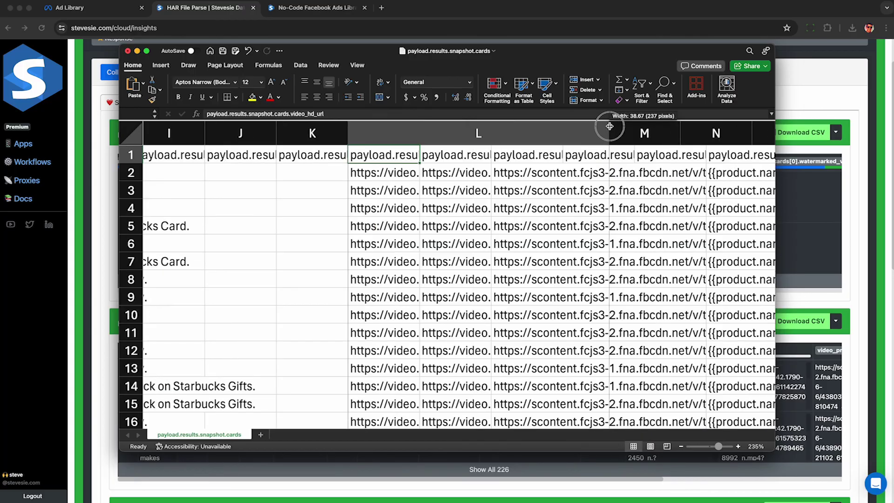
# - Auto-fit column L and carry the video_hd_url column's links into a Sublime Text file
pyautogui.doubleClick(489, 134)
pyautogui.click(528, 138)
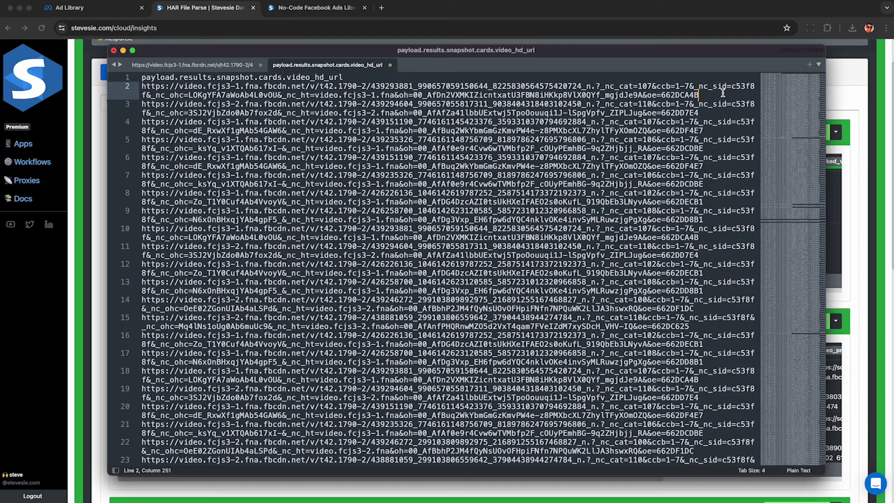
pyautogui.moveTo(700, 94); pyautogui.dragTo(140, 88)
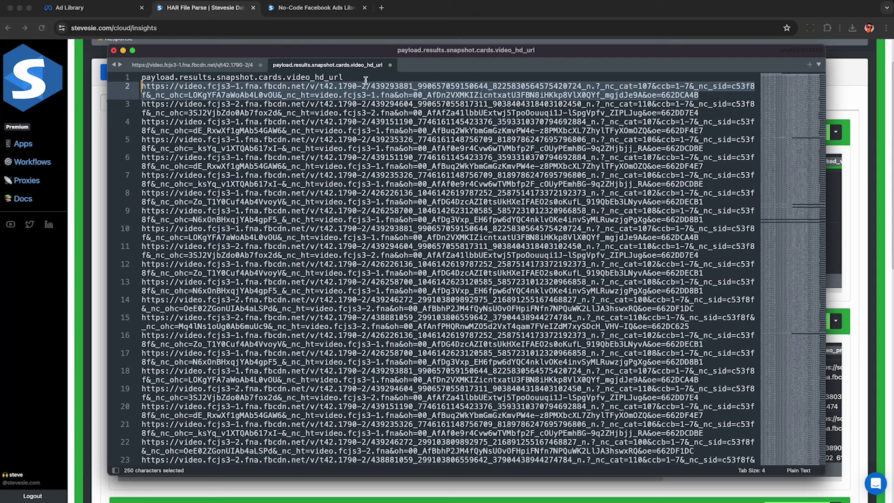
# - Inspect the pasted video URLs on lines 2, 4, 6 and 7
pyautogui.tripleClick(378, 107)
pyautogui.tripleClick(365, 123)
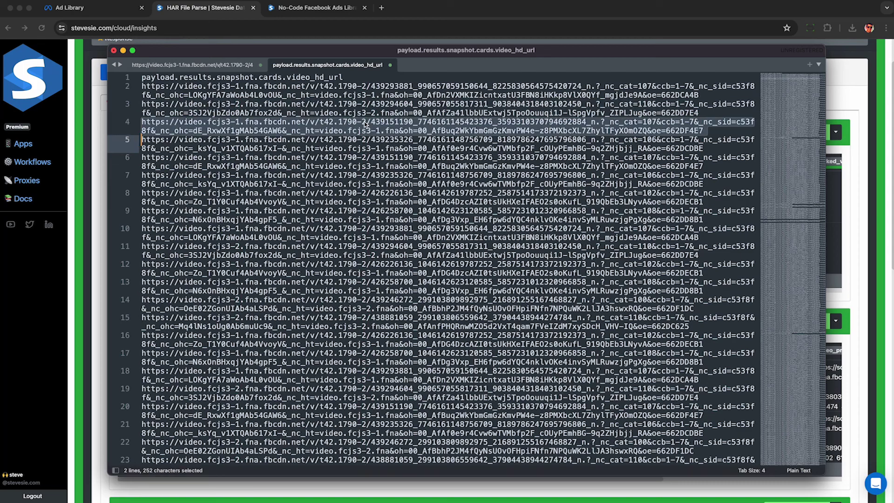
pyautogui.click(359, 139)
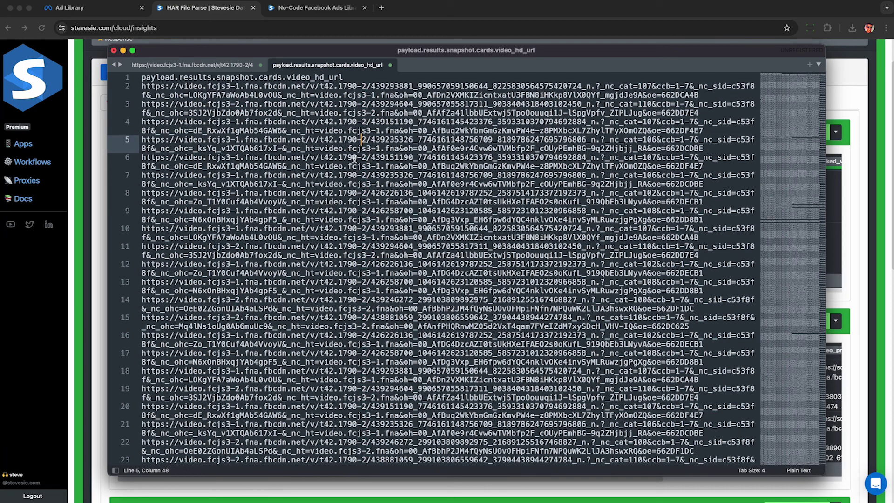
pyautogui.tripleClick(354, 159)
pyautogui.tripleClick(358, 176)
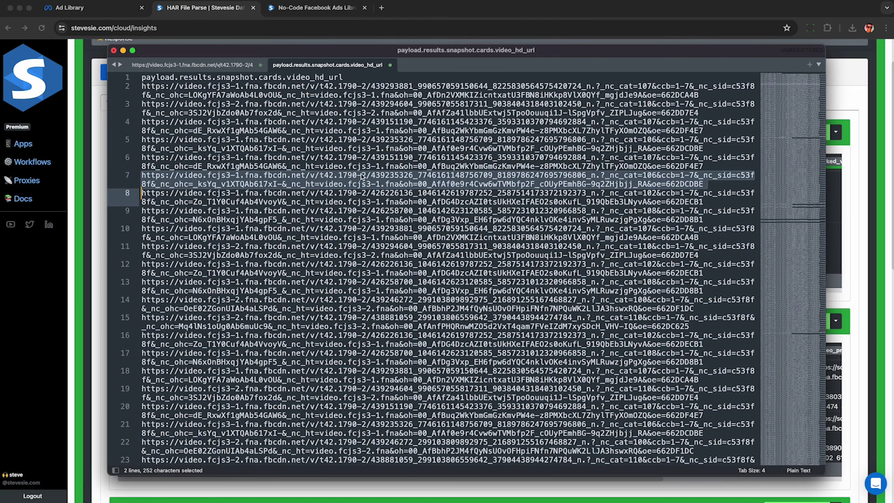
pyautogui.click(375, 176)
# - Add blank lines after the first URL, leaving the caret on empty line 4
pyautogui.click(704, 96)
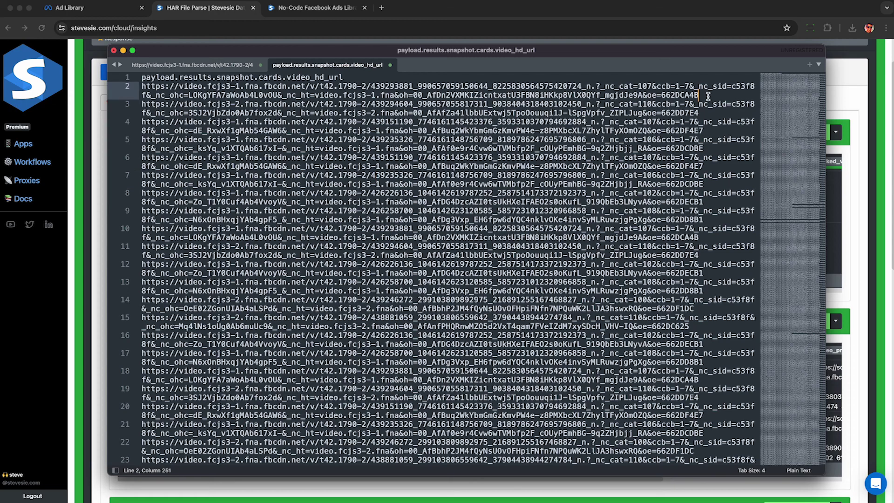
pyautogui.press('Return')
pyautogui.press('Return')
pyautogui.press('Return')
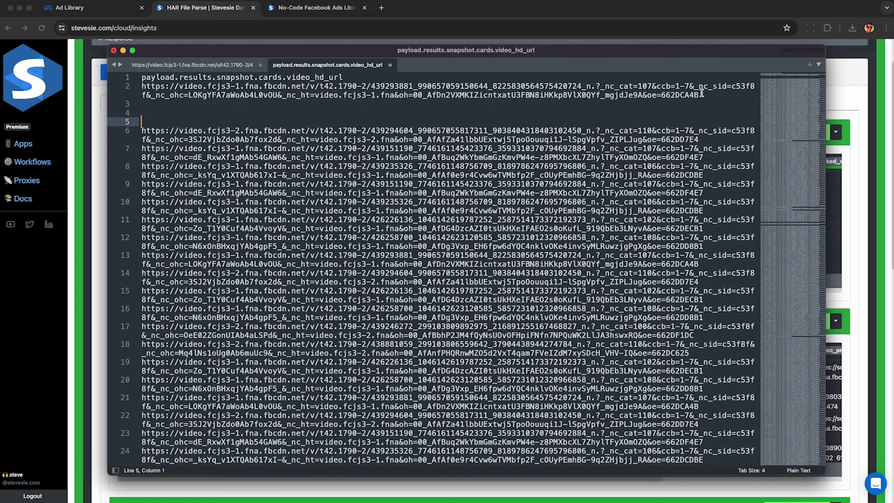
pyautogui.click(595, 87)
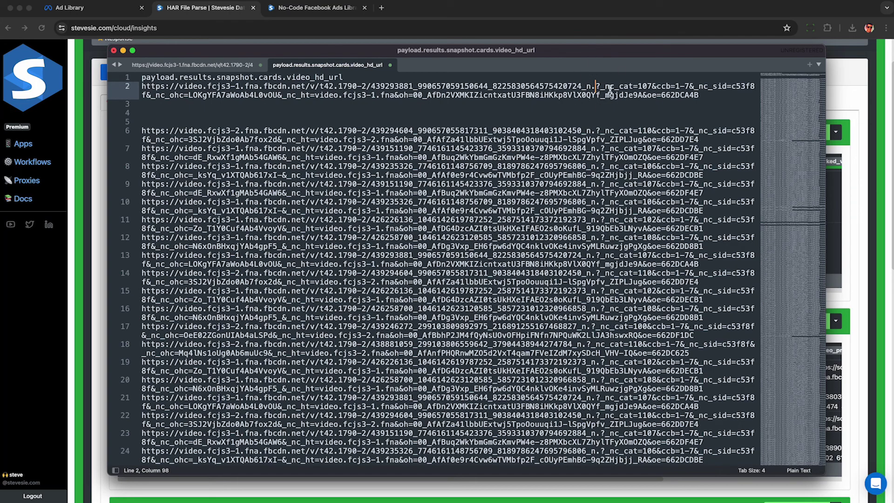
pyautogui.click(498, 110)
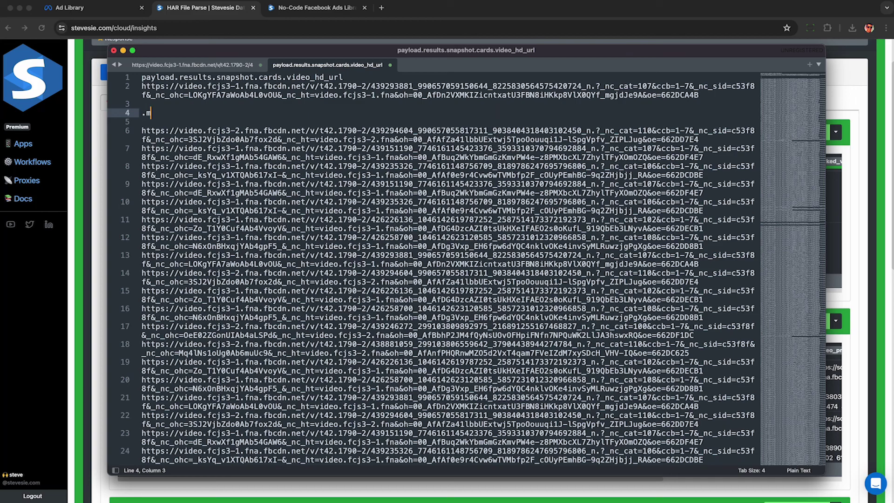
# - Type a .mp4 note on line 4, then remove it and the extra empty lines
pyautogui.write('mp4')
pyautogui.moveTo(184, 113); pyautogui.dragTo(132, 116)
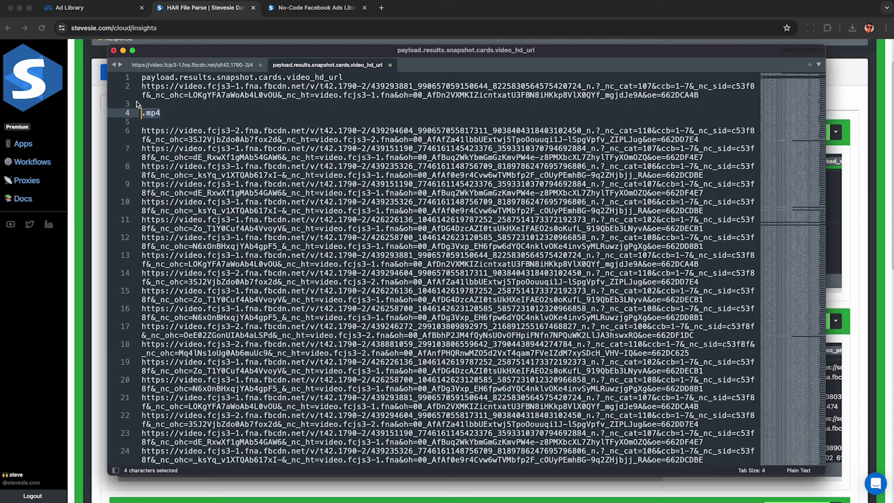
pyautogui.press('super+x')
pyautogui.press('BackSpace')
pyautogui.press('BackSpace')
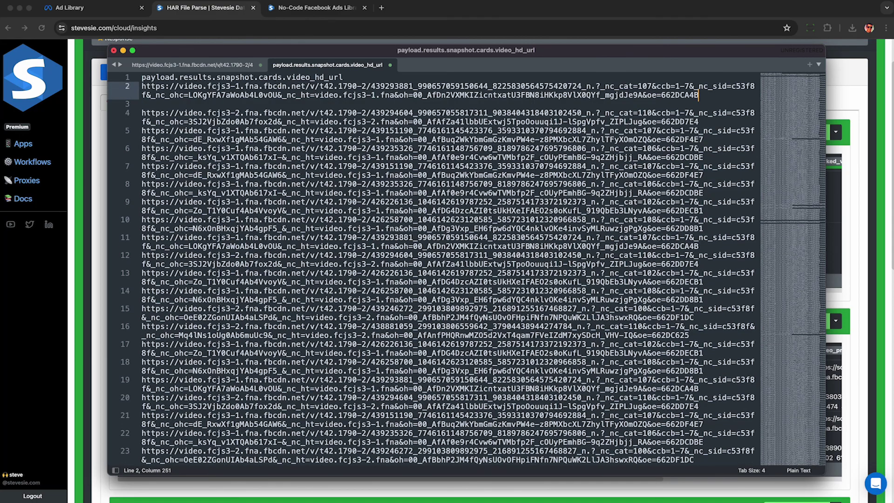